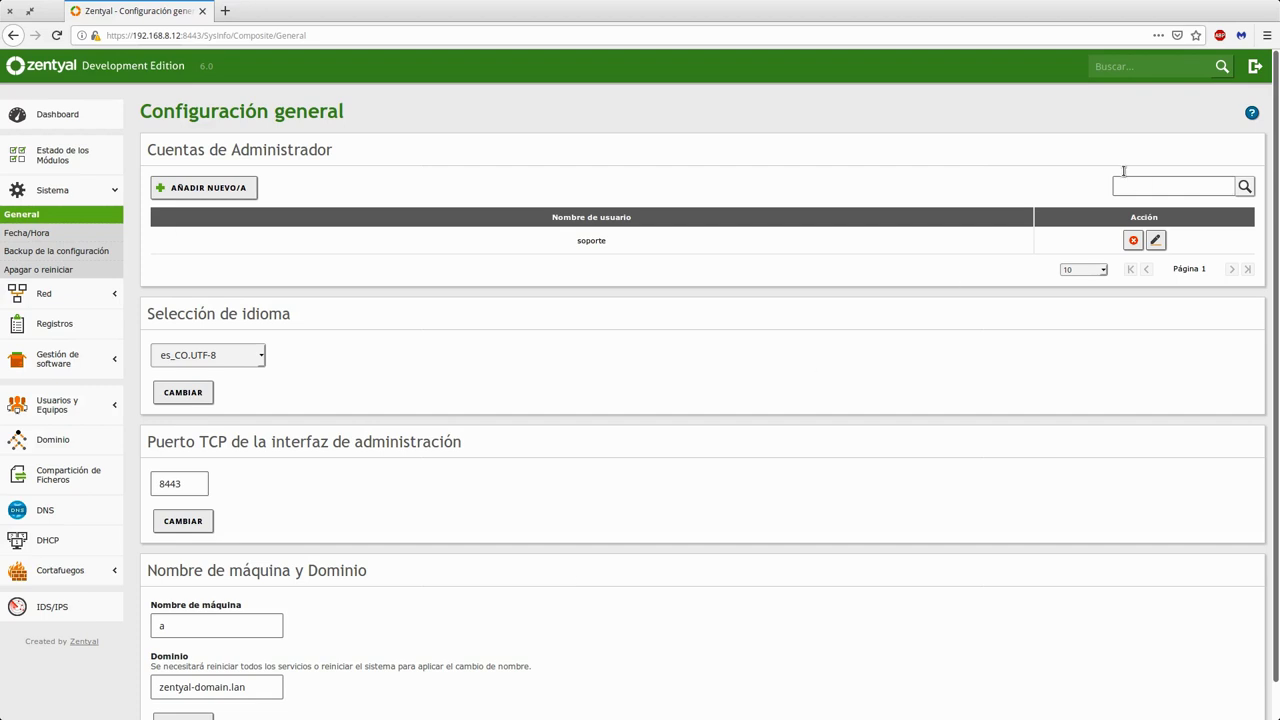
{"action": "left_click", "coordinate": [80, 193]}
{"action": "left_click", "coordinate": [84, 194]}
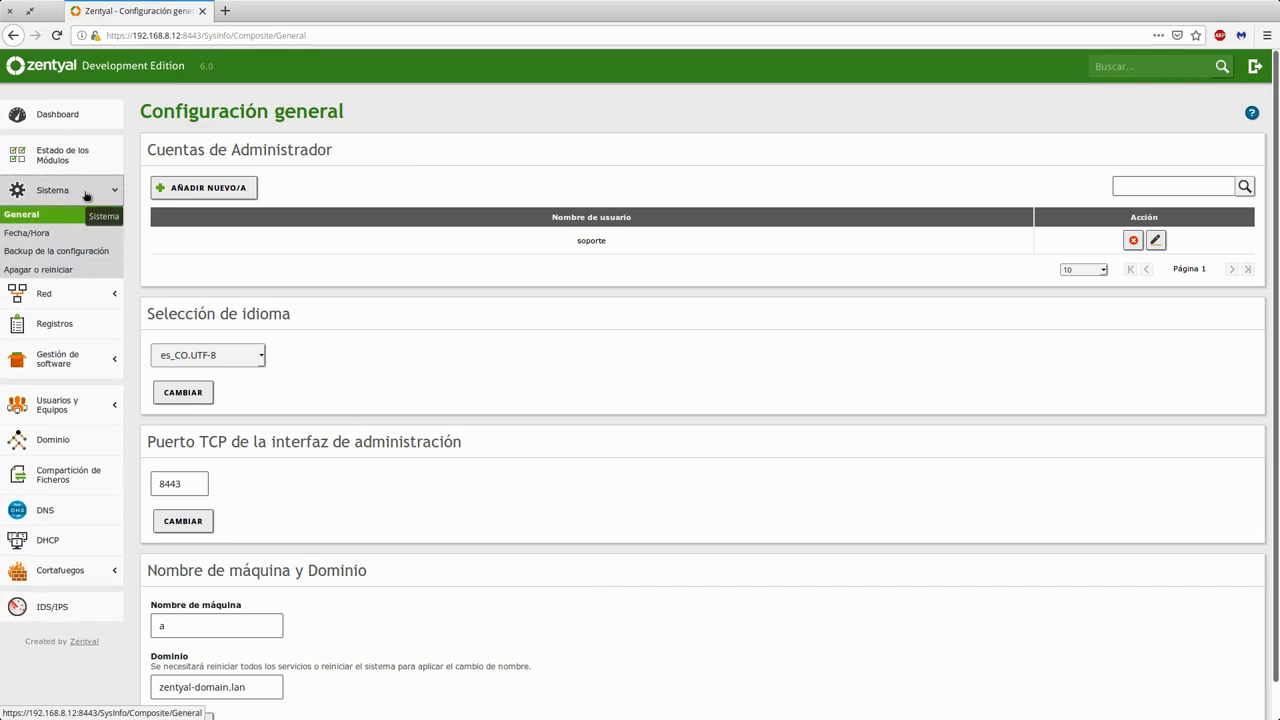
{"action": "left_click", "coordinate": [59, 216]}
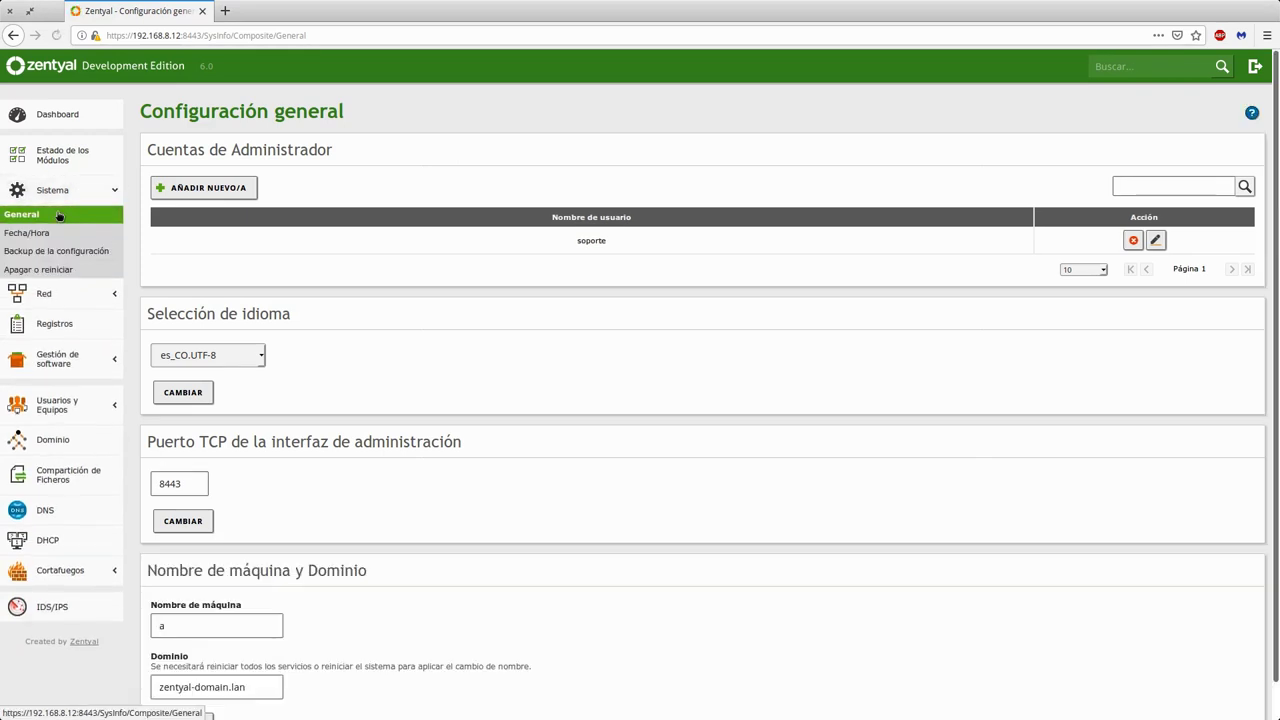
{"action": "left_click", "coordinate": [70, 190]}
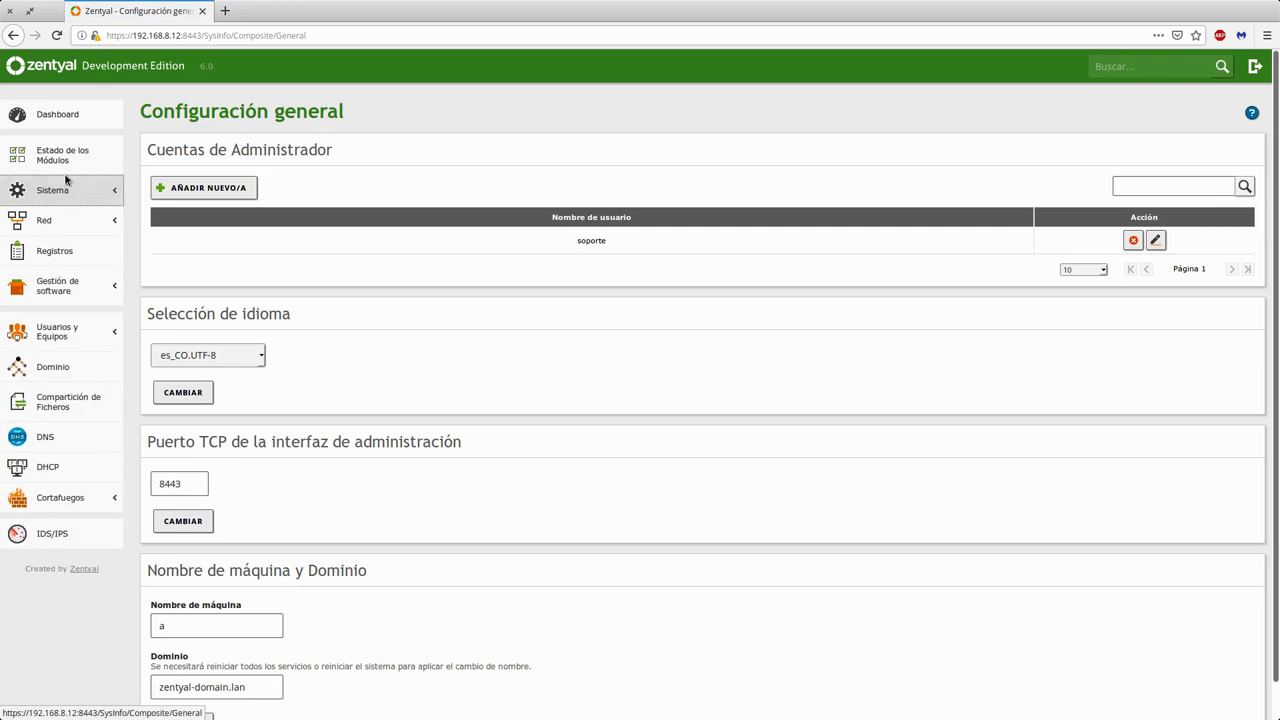
{"action": "left_click", "coordinate": [70, 190]}
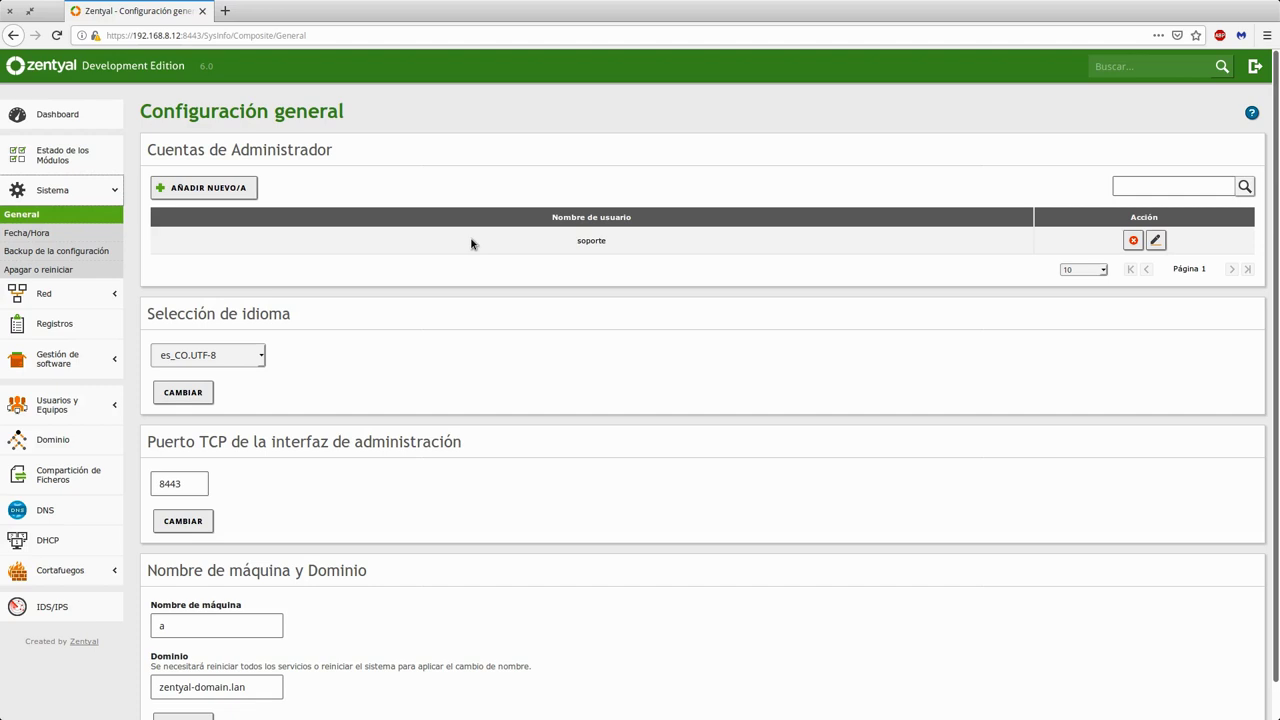
- Examine the administrator account, the language selection and the administration interface's TCP port in the page address
{"action": "double_click", "coordinate": [601, 241]}
{"action": "left_click", "coordinate": [609, 269]}
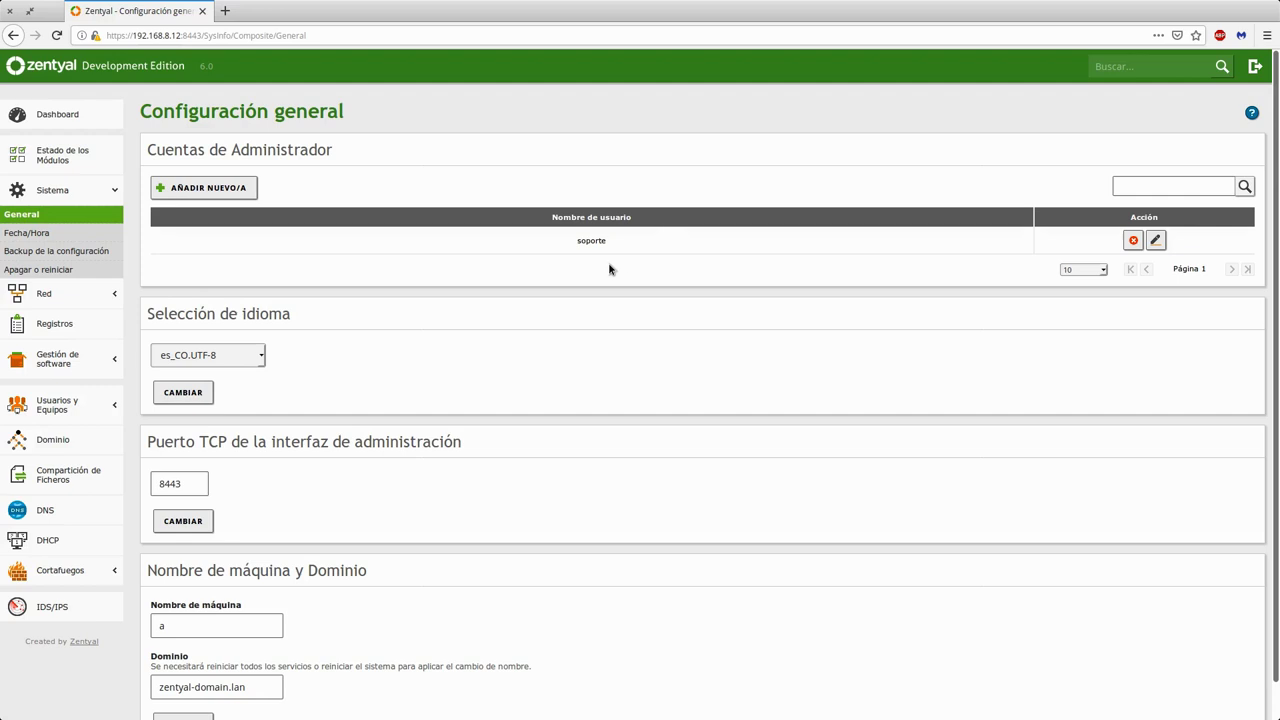
{"action": "scroll", "coordinate": [527, 350], "scroll_direction": "down", "scroll_amount": 1}
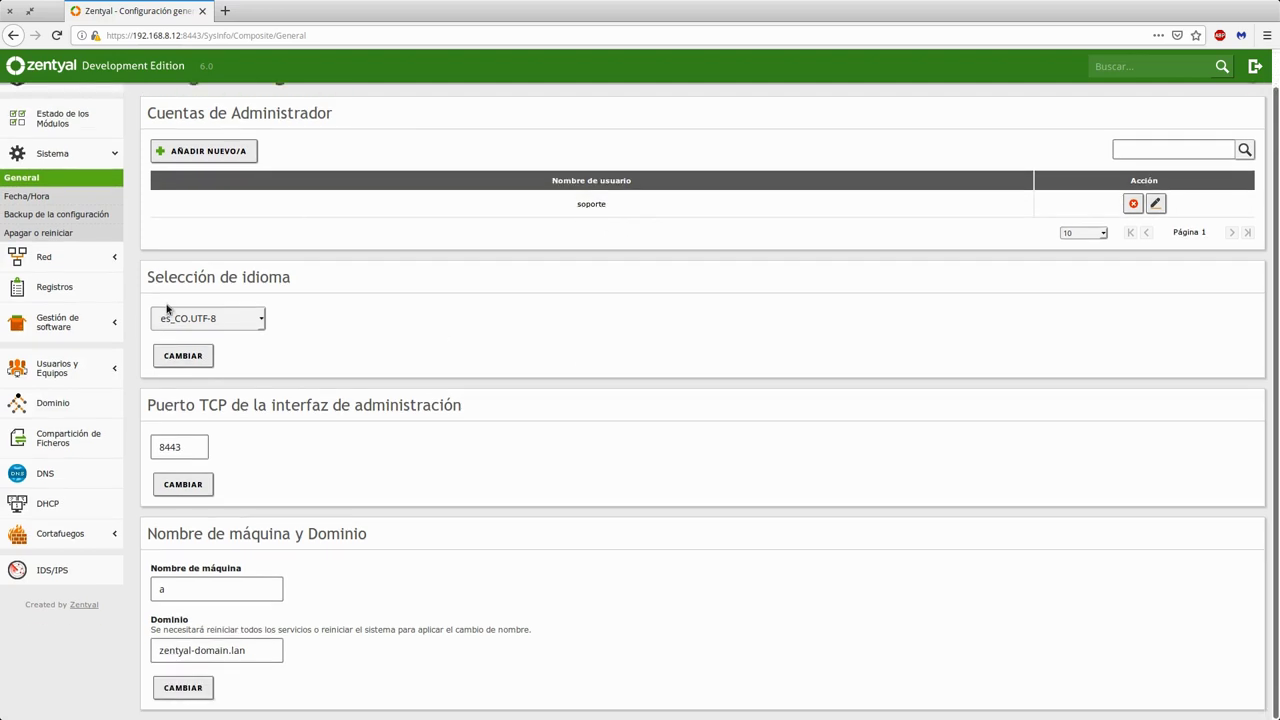
{"action": "left_click", "coordinate": [227, 325]}
{"action": "left_click", "coordinate": [227, 324]}
{"action": "left_click", "coordinate": [504, 370]}
{"action": "left_click_drag", "start_coordinate": [180, 36], "coordinate": [205, 36]}
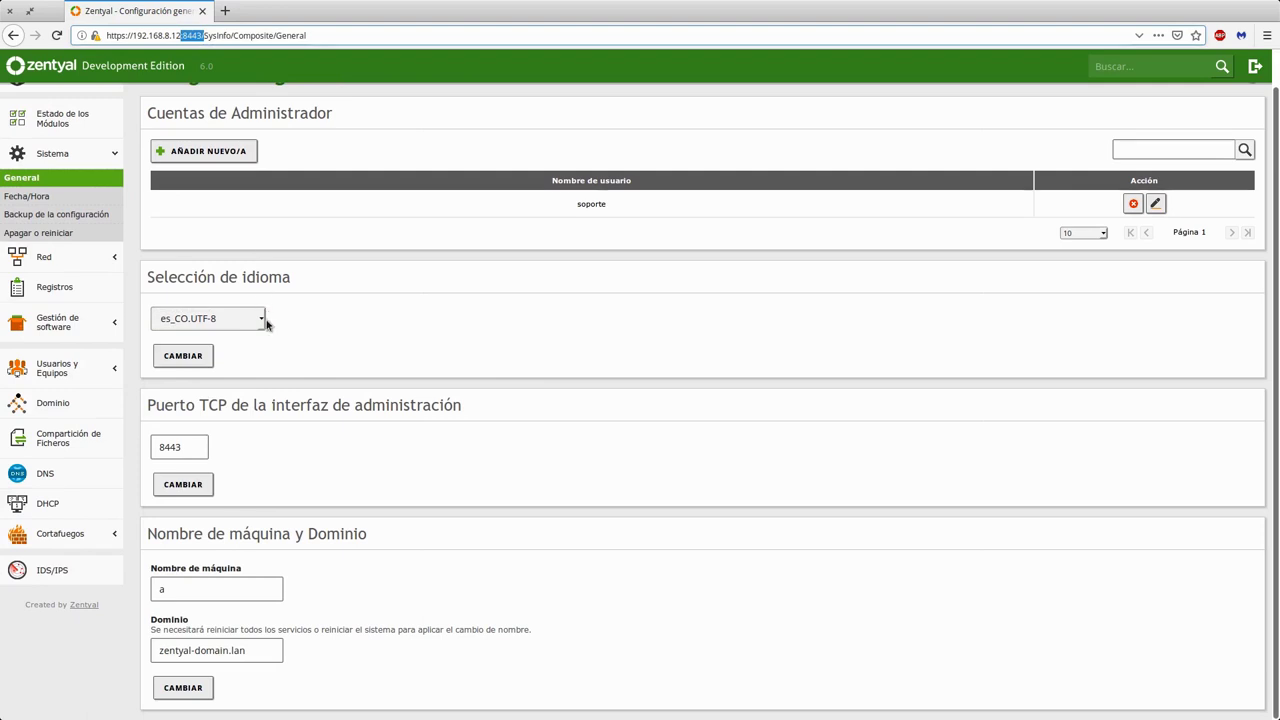
{"action": "left_click", "coordinate": [204, 36]}
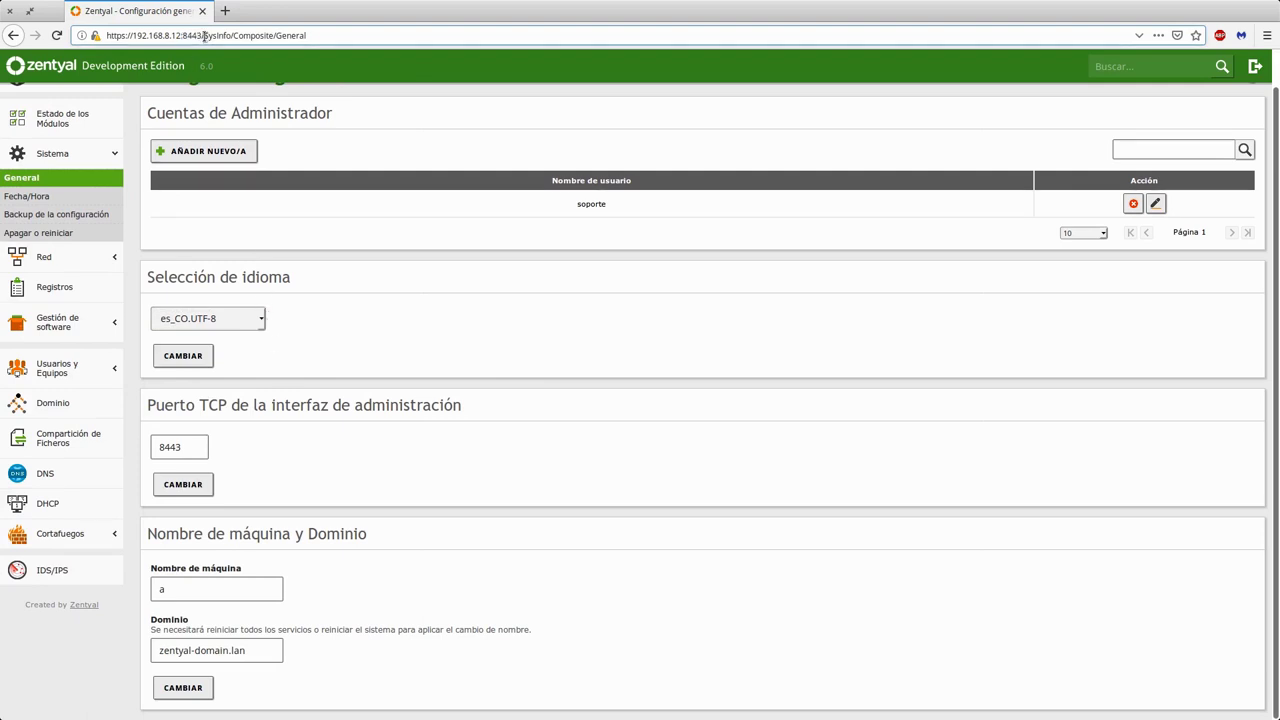
{"action": "left_click_drag", "start_coordinate": [204, 35], "coordinate": [106, 35]}
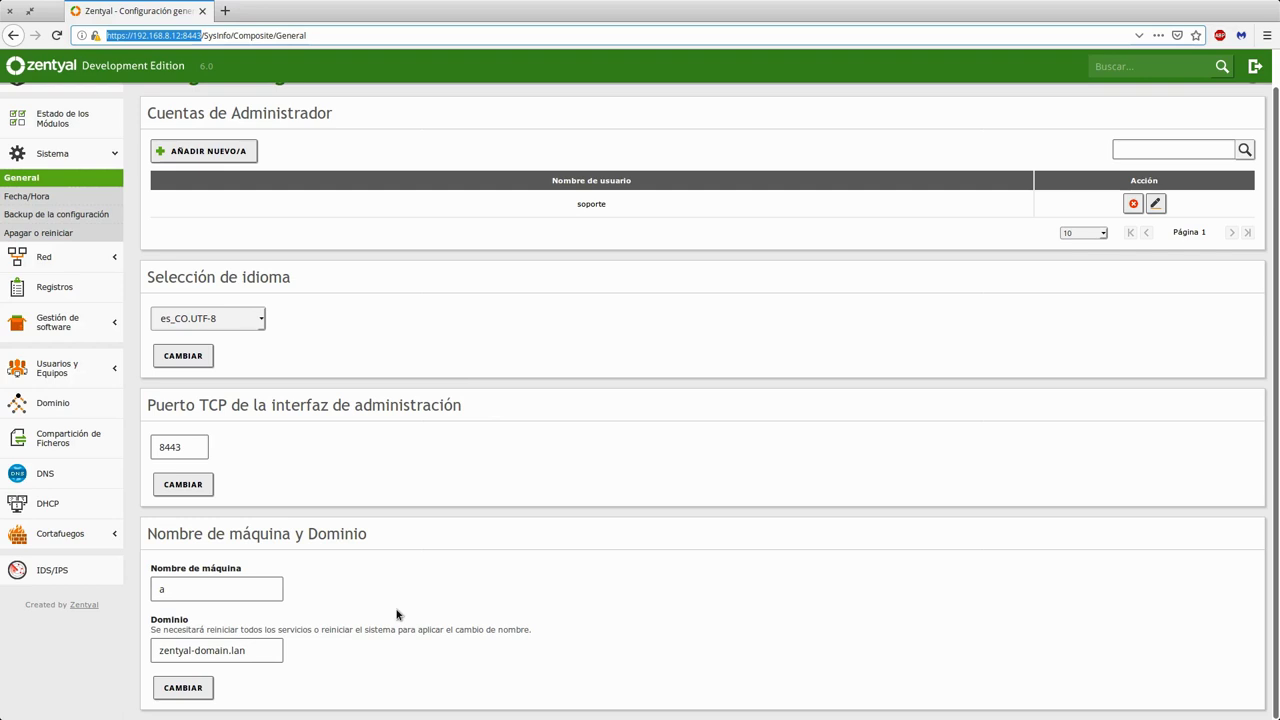
- Change the machine name to ast and the domain to sugeek.local, and accept the change
{"action": "left_click", "coordinate": [248, 588]}
{"action": "left_click_drag", "start_coordinate": [230, 588], "coordinate": [138, 592]}
{"action": "type", "text": "ast"}
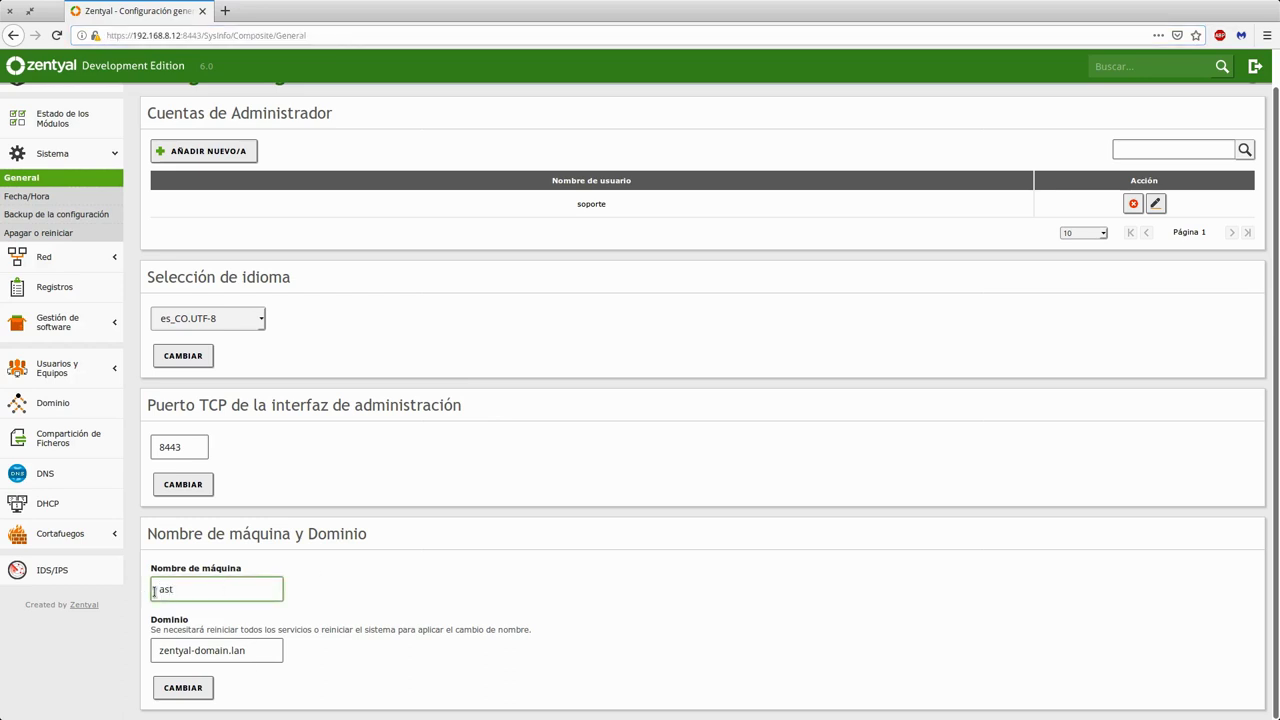
{"action": "triple_click", "coordinate": [205, 648]}
{"action": "type", "text": "sugeek.local"}
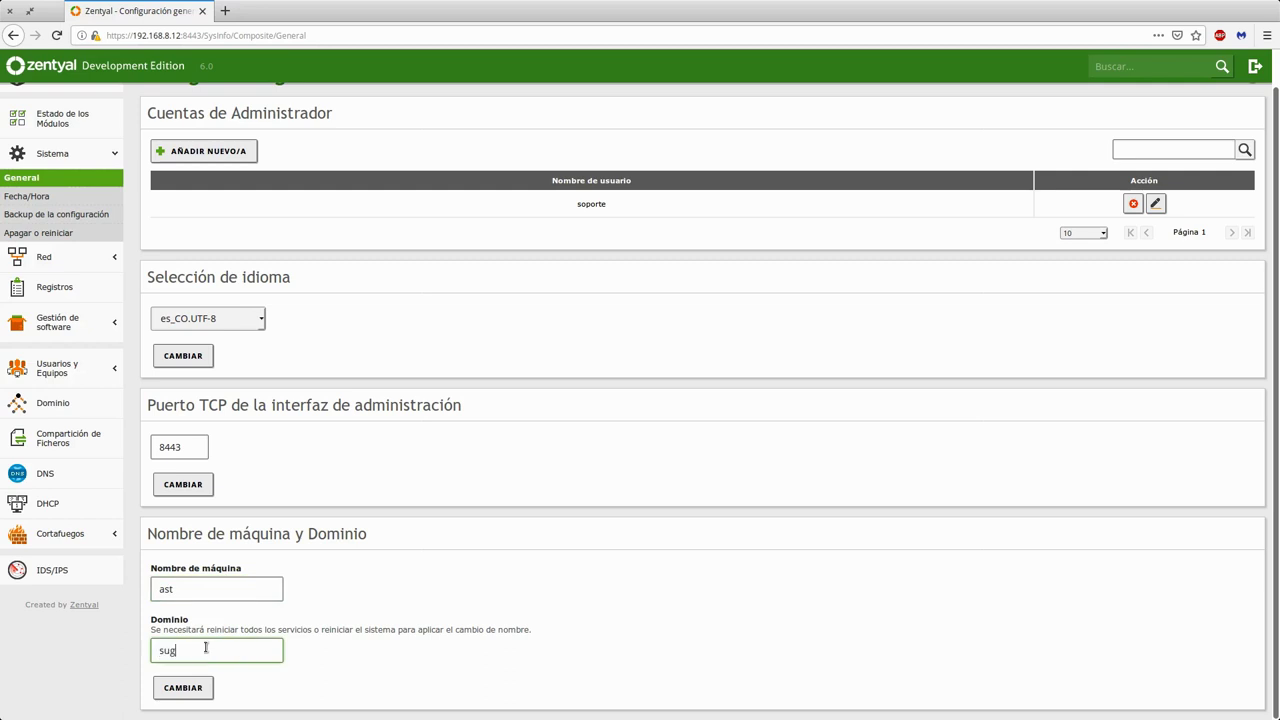
{"action": "left_click", "coordinate": [190, 687]}
{"action": "left_click", "coordinate": [649, 534]}
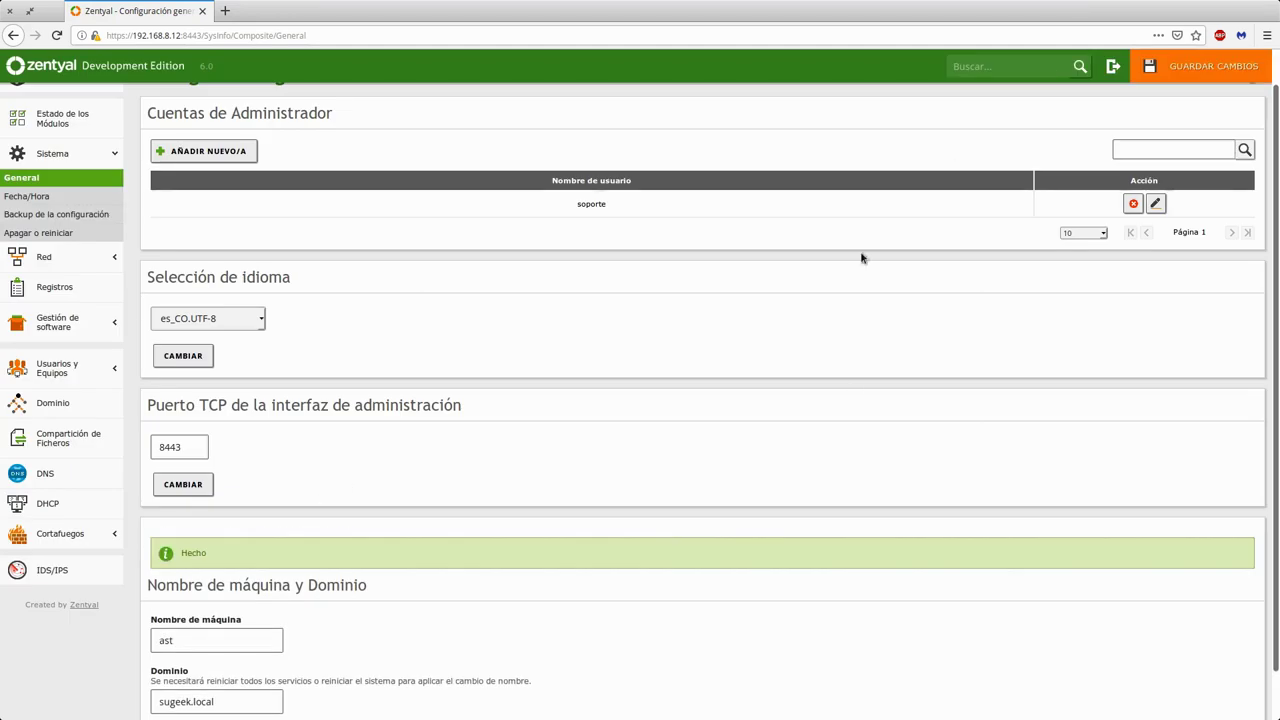
- Save the pending machine name and domain changes to the server configuration
{"action": "left_click", "coordinate": [1213, 66]}
{"action": "left_click", "coordinate": [511, 304]}
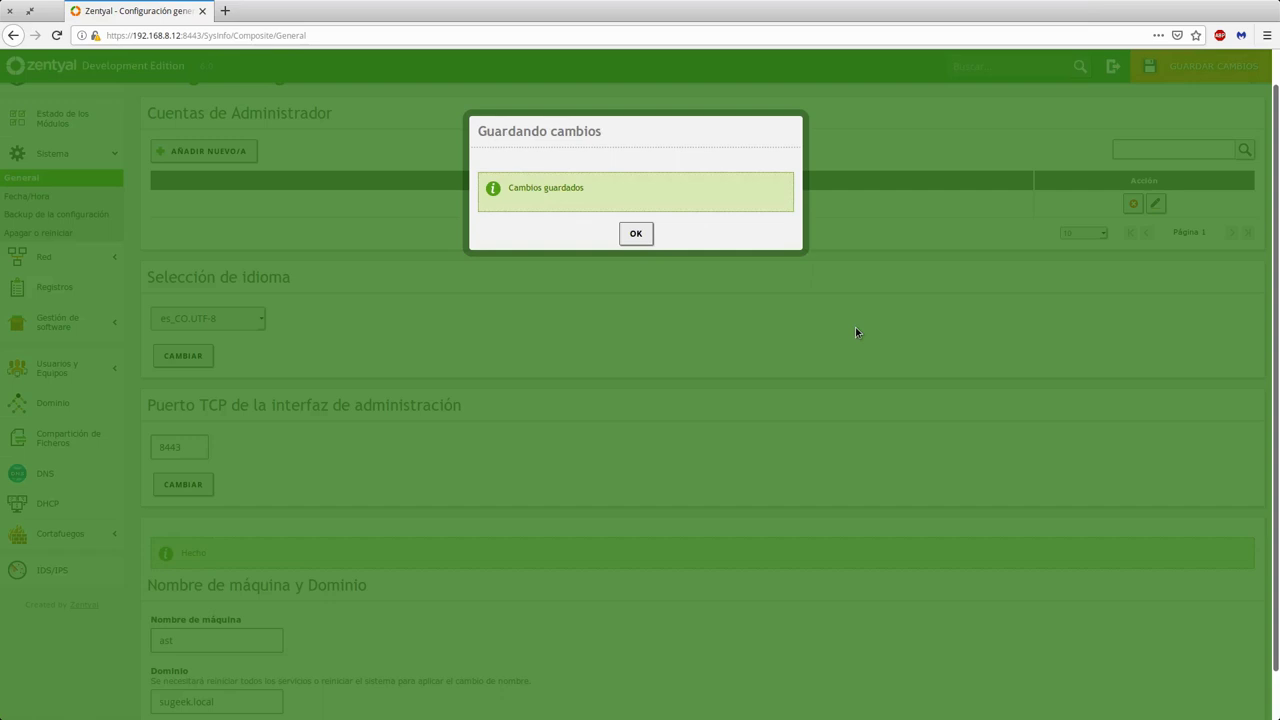
{"action": "left_click", "coordinate": [635, 233]}
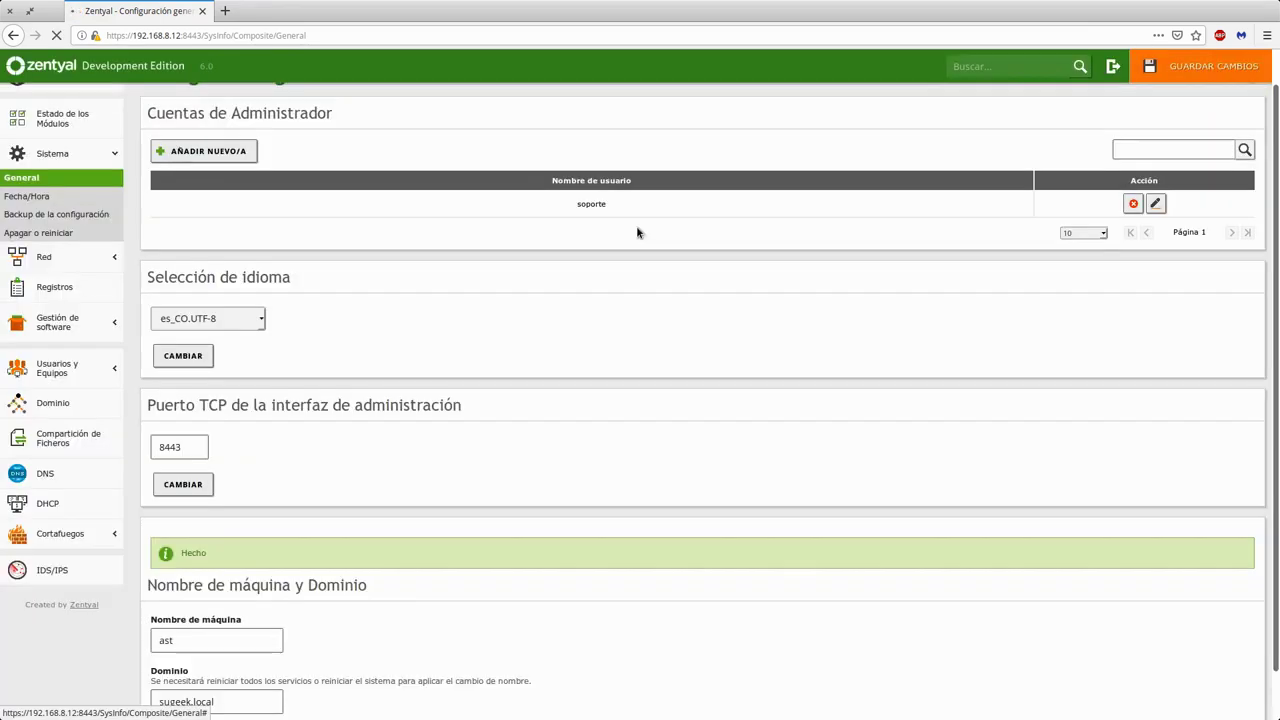
{"action": "scroll", "coordinate": [200, 594], "scroll_direction": "down", "scroll_amount": 1}
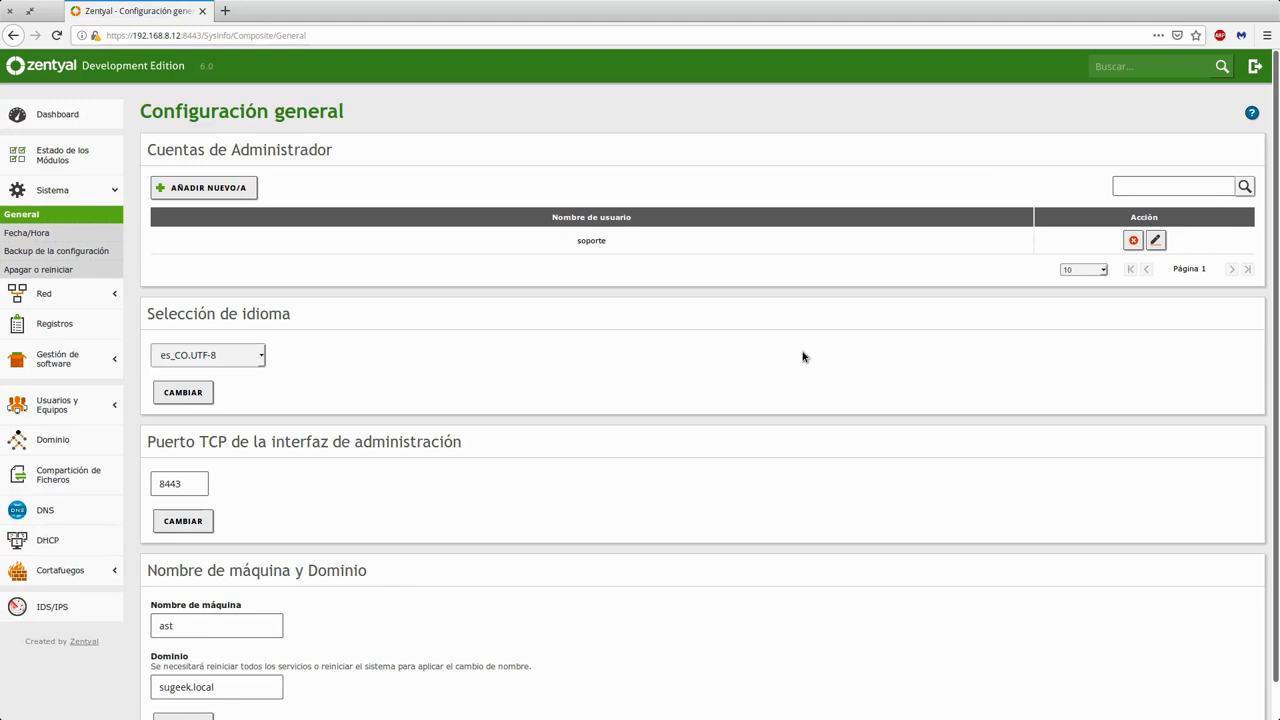
{"action": "scroll", "coordinate": [726, 391], "scroll_direction": "down", "scroll_amount": 1}
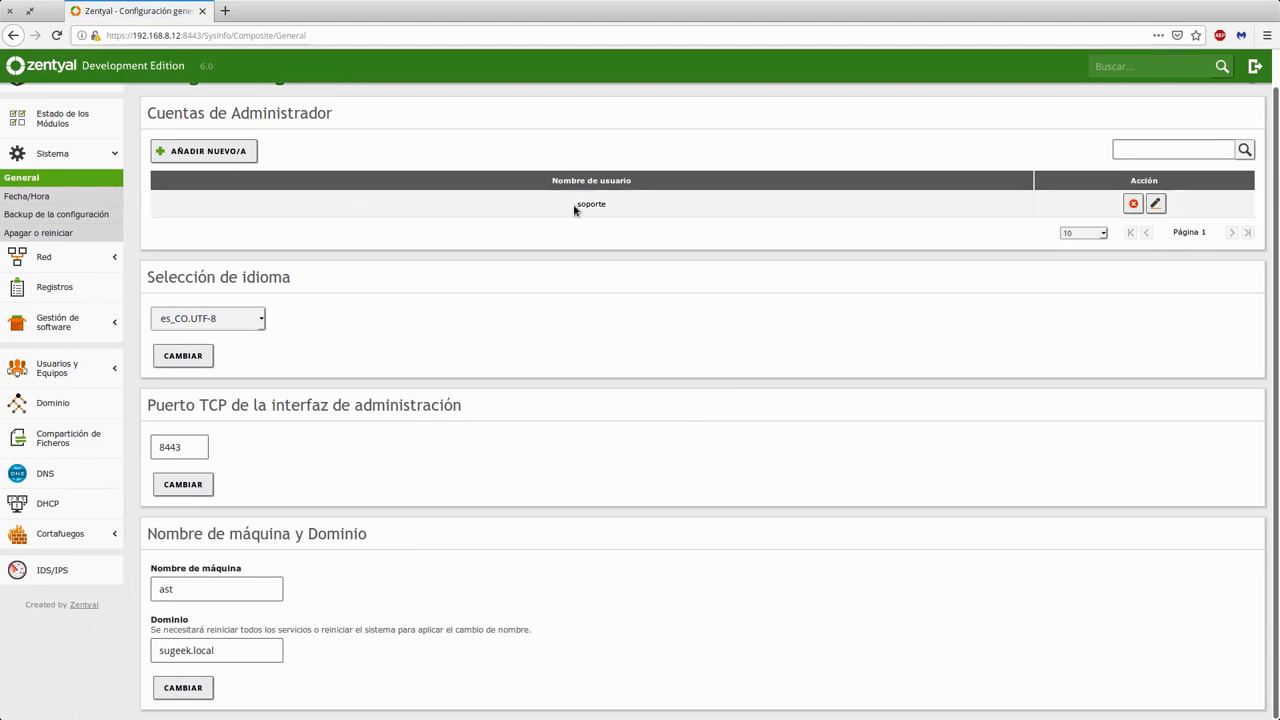
- Open the system's date and time settings and examine the notice about external NTP synchronization
{"action": "left_click", "coordinate": [96, 199]}
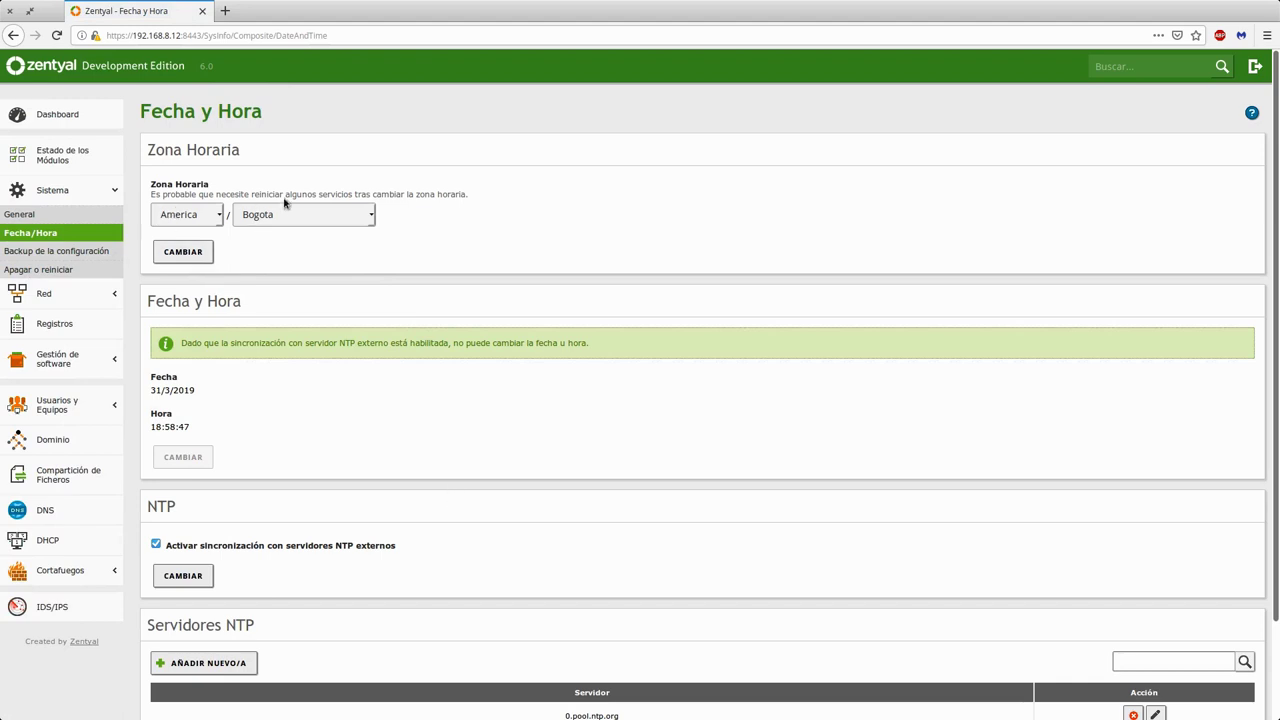
{"action": "left_click_drag", "start_coordinate": [183, 343], "coordinate": [494, 343]}
{"action": "left_click_drag", "start_coordinate": [583, 343], "coordinate": [590, 346]}
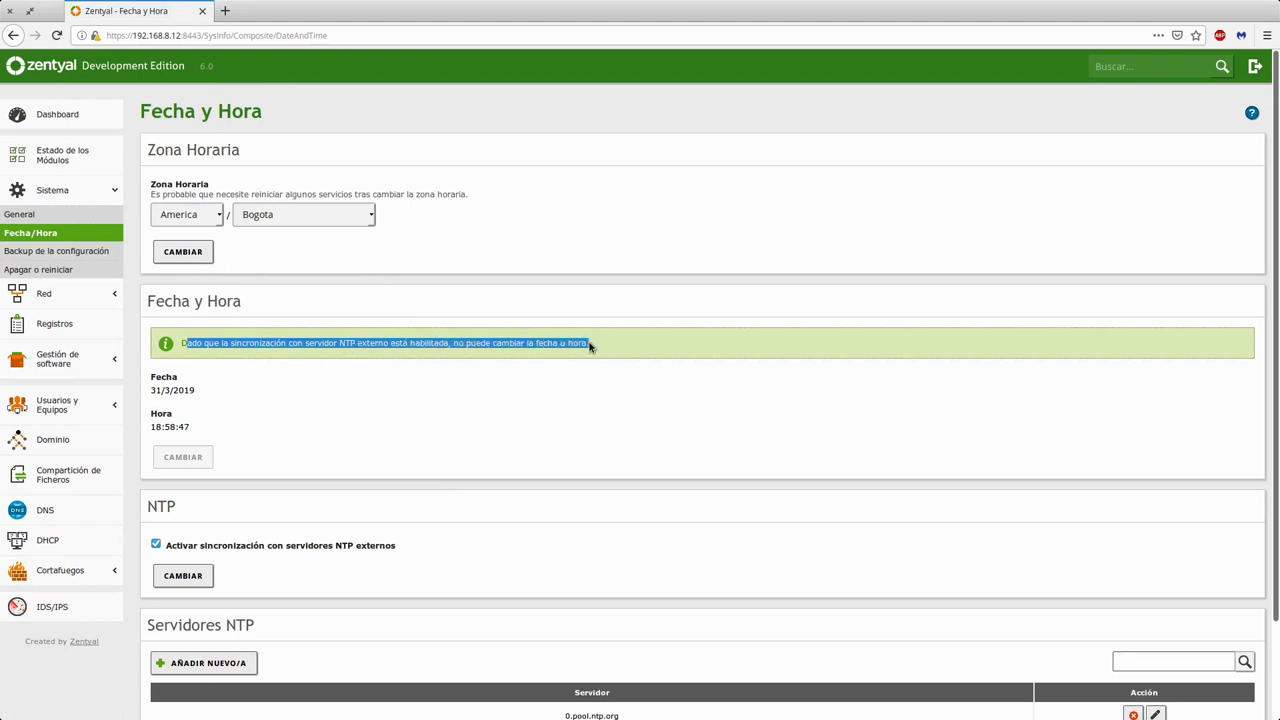
{"action": "left_click", "coordinate": [100, 294]}
{"action": "left_click", "coordinate": [70, 190]}
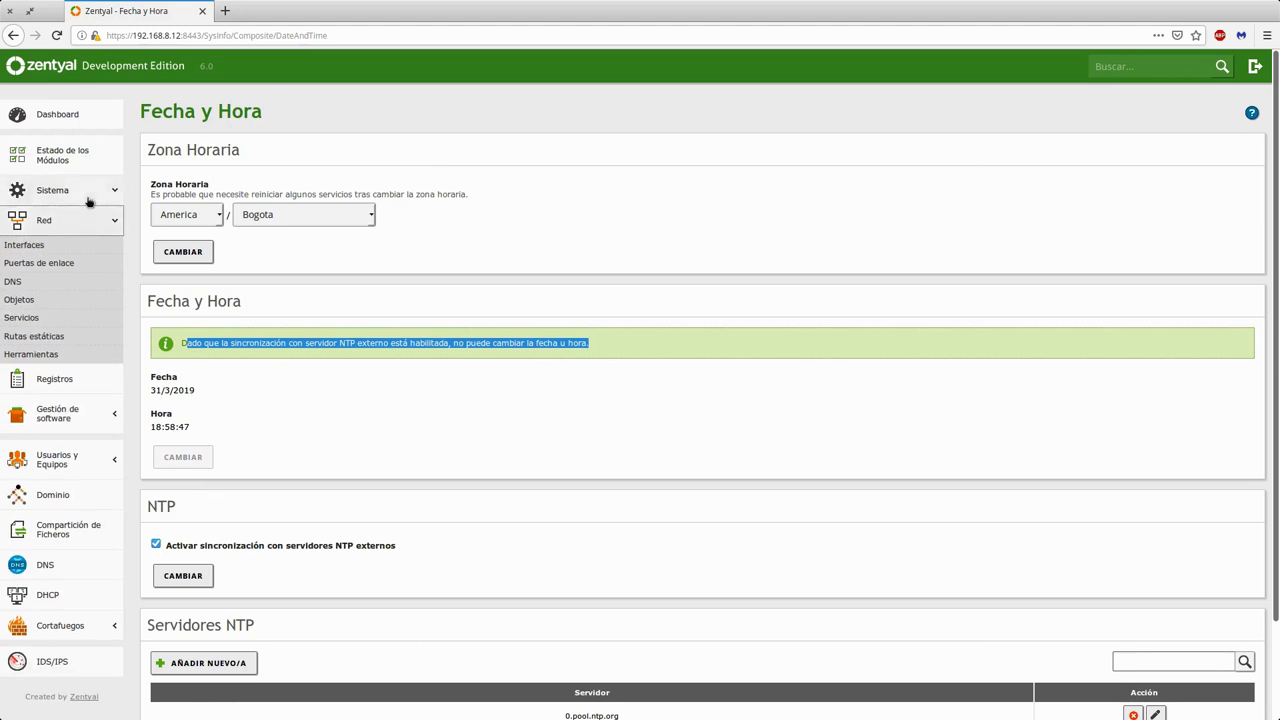
{"action": "left_click", "coordinate": [337, 343]}
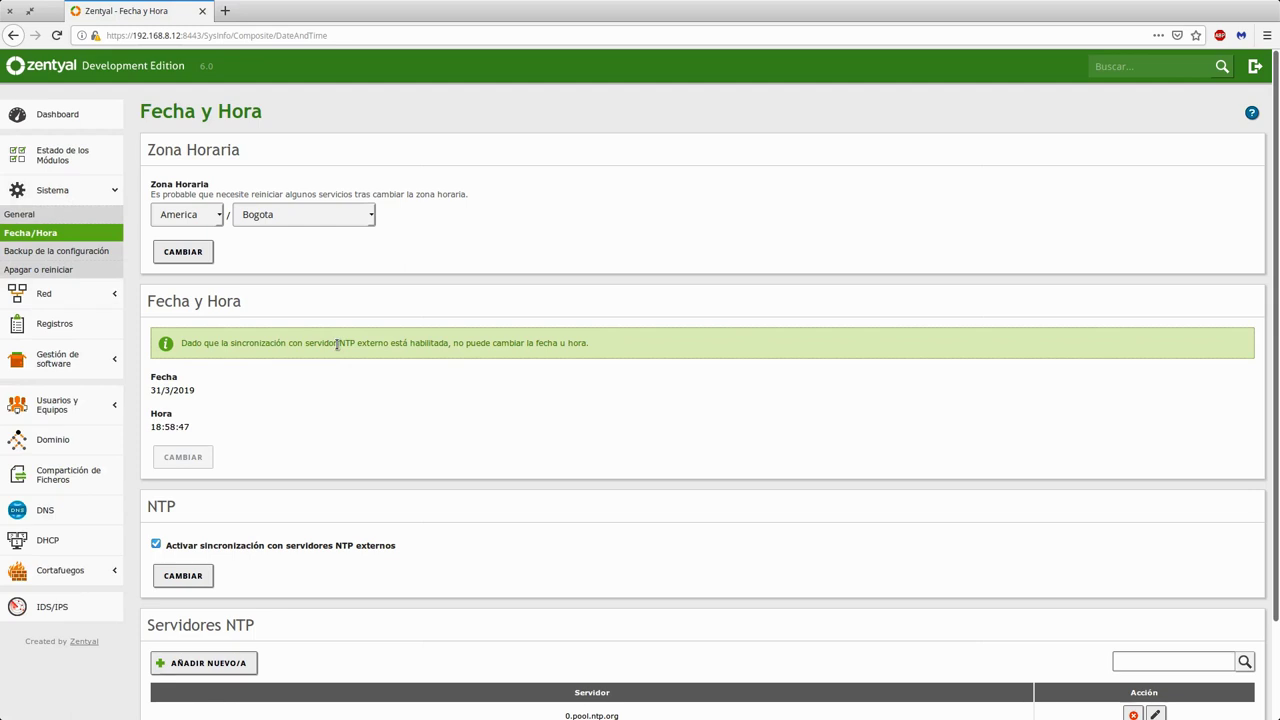
{"action": "triple_click", "coordinate": [337, 343]}
{"action": "left_click", "coordinate": [345, 370]}
- Start a new NTP server entry with the address horalegal.inm.gov.co and copy that address
{"action": "scroll", "coordinate": [388, 453], "scroll_direction": "down", "scroll_amount": 2}
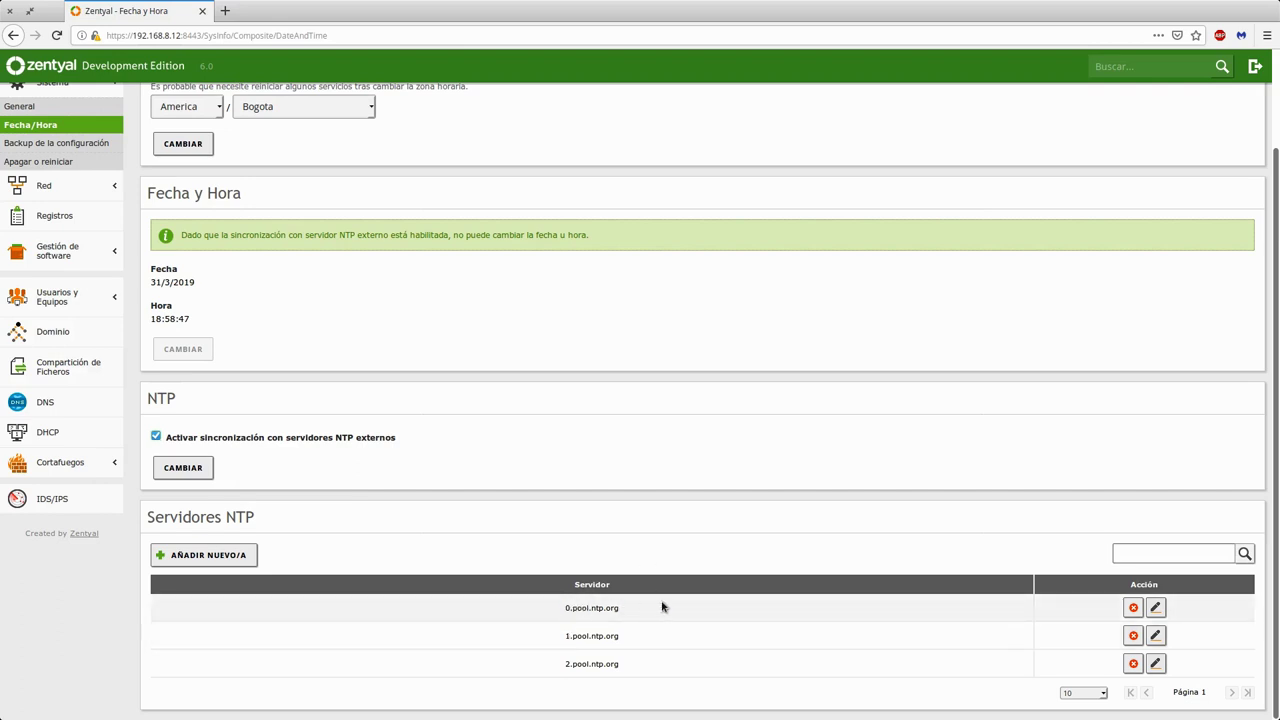
{"action": "left_click", "coordinate": [209, 554]}
{"action": "left_click", "coordinate": [263, 603]}
{"action": "type", "text": "h"}
{"action": "key", "text": "BackSpace"}
{"action": "type", "text": "hora"}
{"action": "type", "text": "legal.inm.go"}
{"action": "type", "text": "v.o"}
{"action": "type", "text": "o"}
{"action": "key", "text": "ctrl+a"}
{"action": "key", "text": "ctrl+c"}
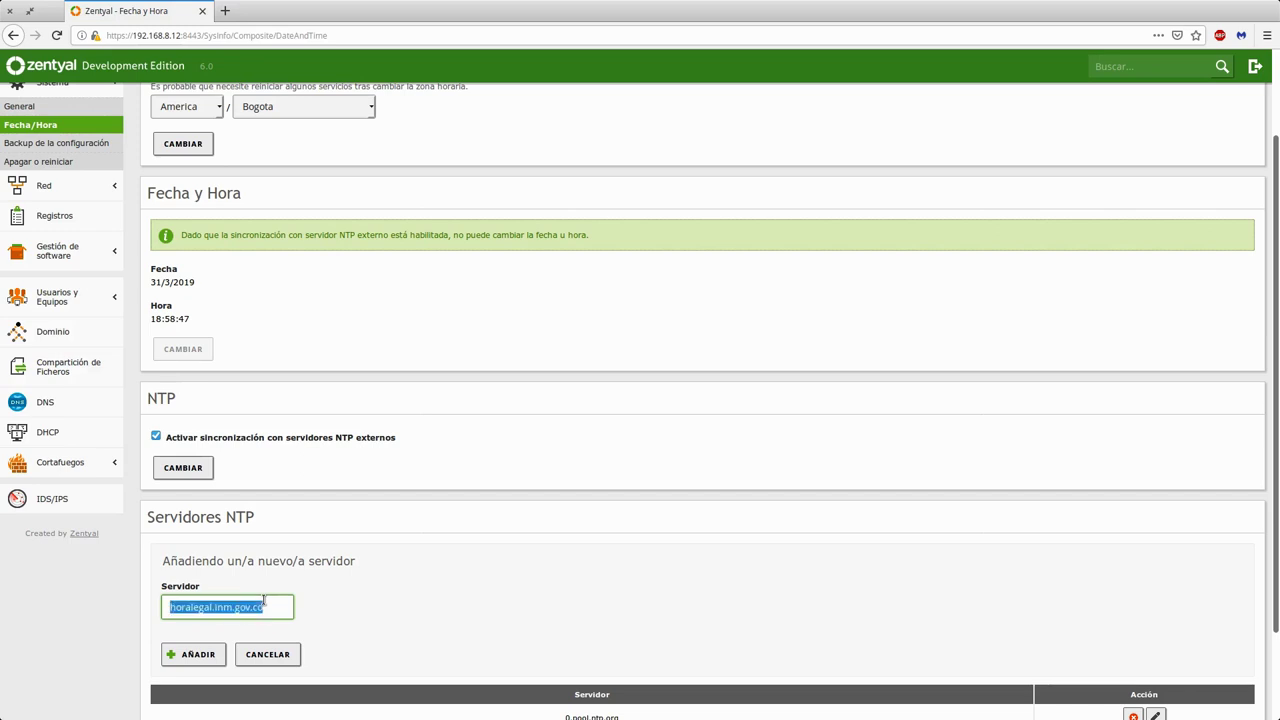
- Look up the copied address horalegal.inm.gov.co in a new browser tab, and close that tab
{"action": "key", "text": "ctrl+t"}
{"action": "key", "text": "ctrl+v"}
{"action": "key", "text": "Return"}
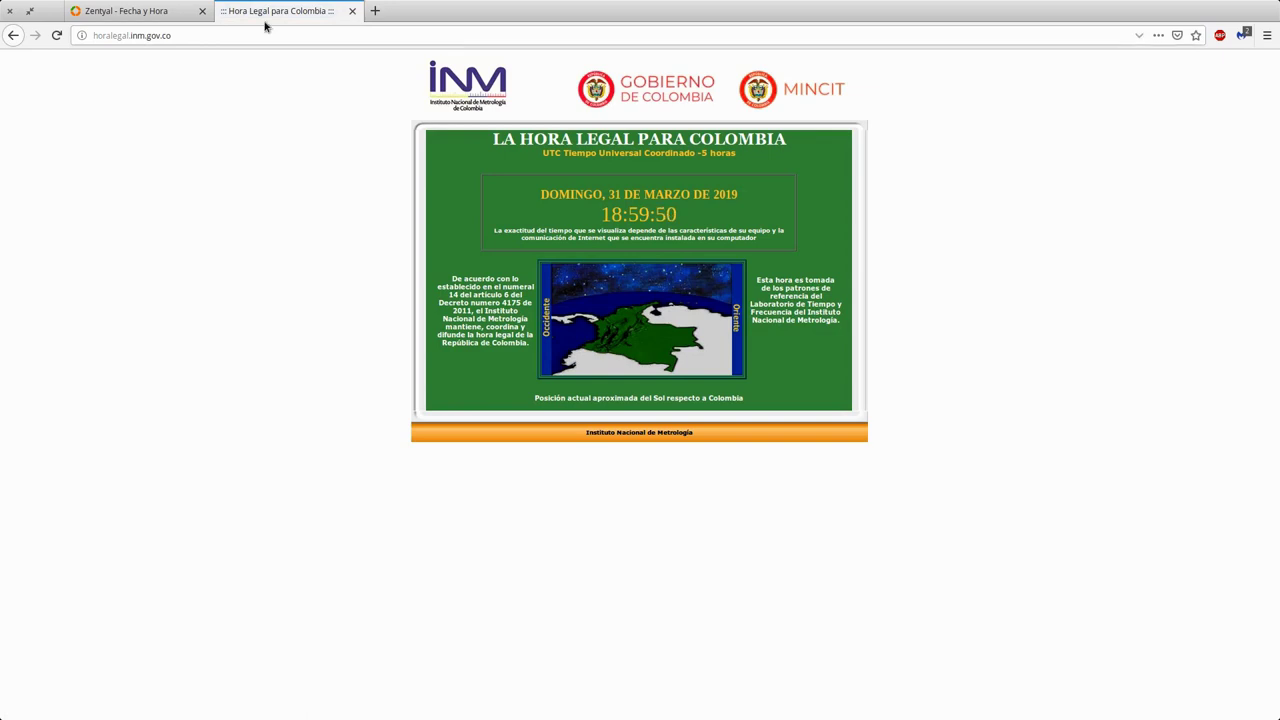
{"action": "left_click", "coordinate": [352, 12]}
- Add the horalegal.inm.gov.co entry to the NTP servers and save the configuration changes
{"action": "scroll", "coordinate": [271, 503], "scroll_direction": "down", "scroll_amount": 2}
{"action": "left_click", "coordinate": [215, 558]}
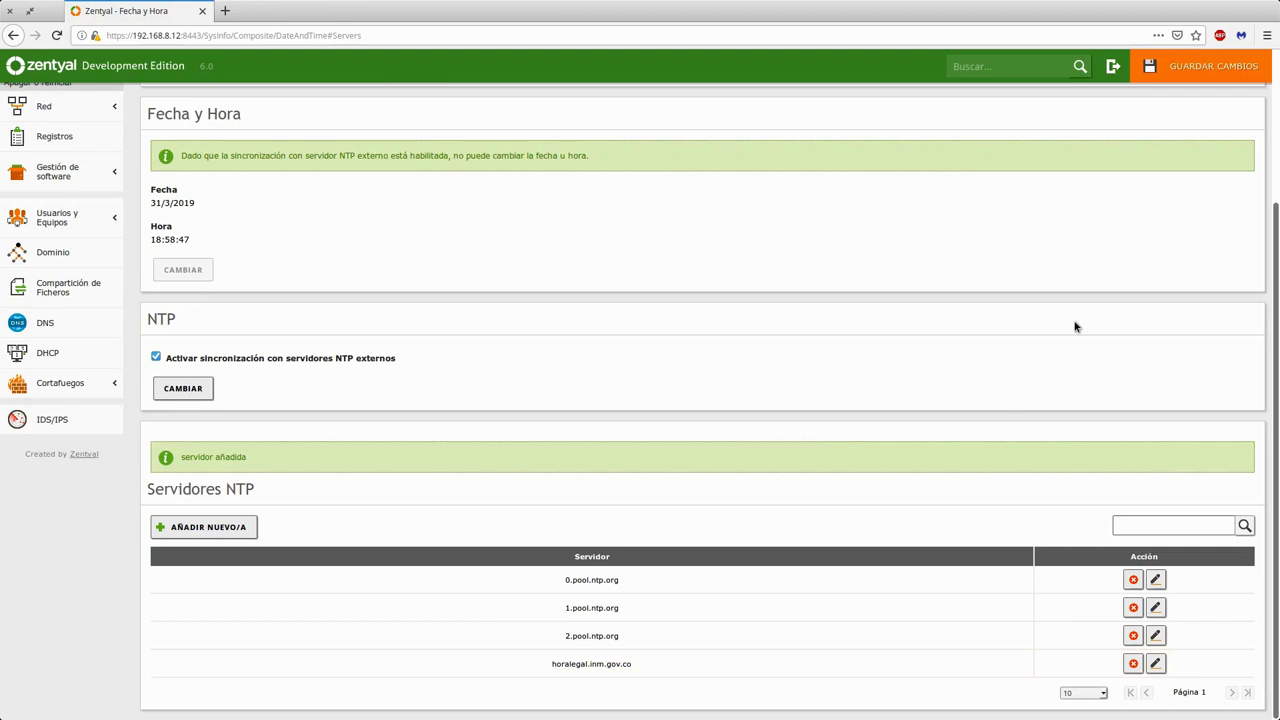
{"action": "left_click", "coordinate": [1180, 72]}
{"action": "left_click", "coordinate": [512, 265]}
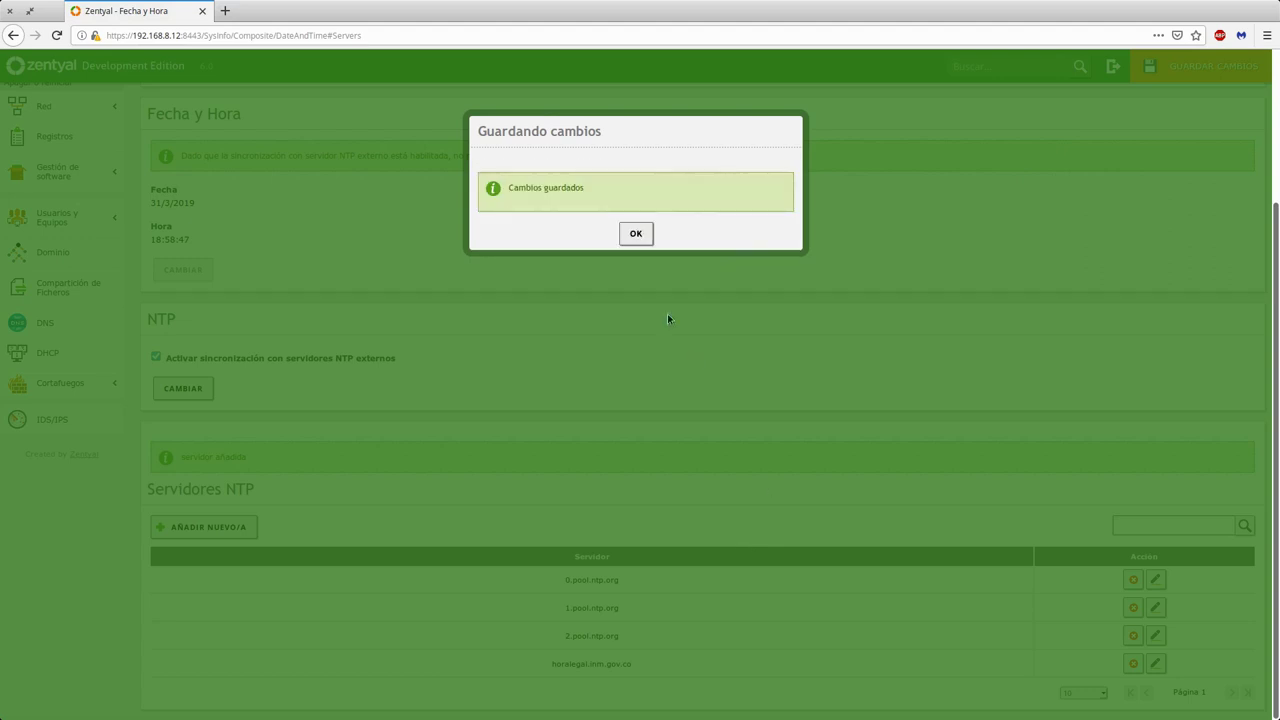
{"action": "left_click", "coordinate": [638, 234]}
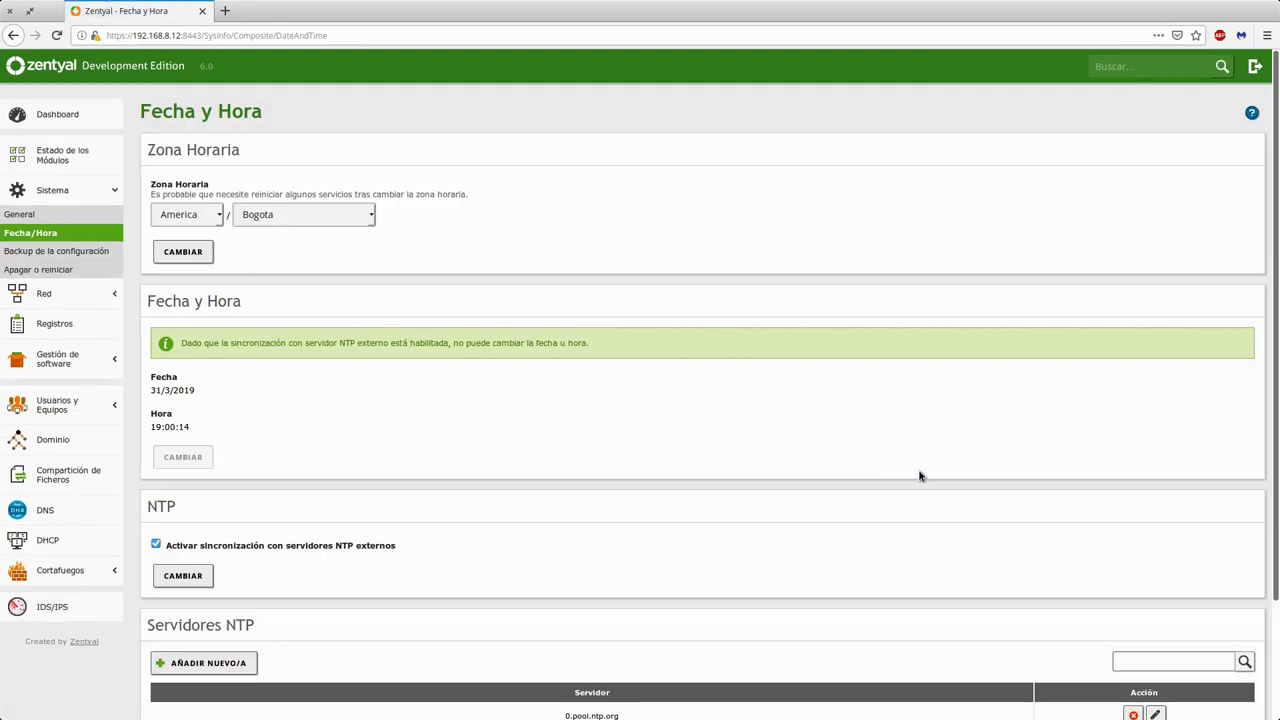
{"action": "scroll", "coordinate": [931, 477], "scroll_direction": "down", "scroll_amount": 3}
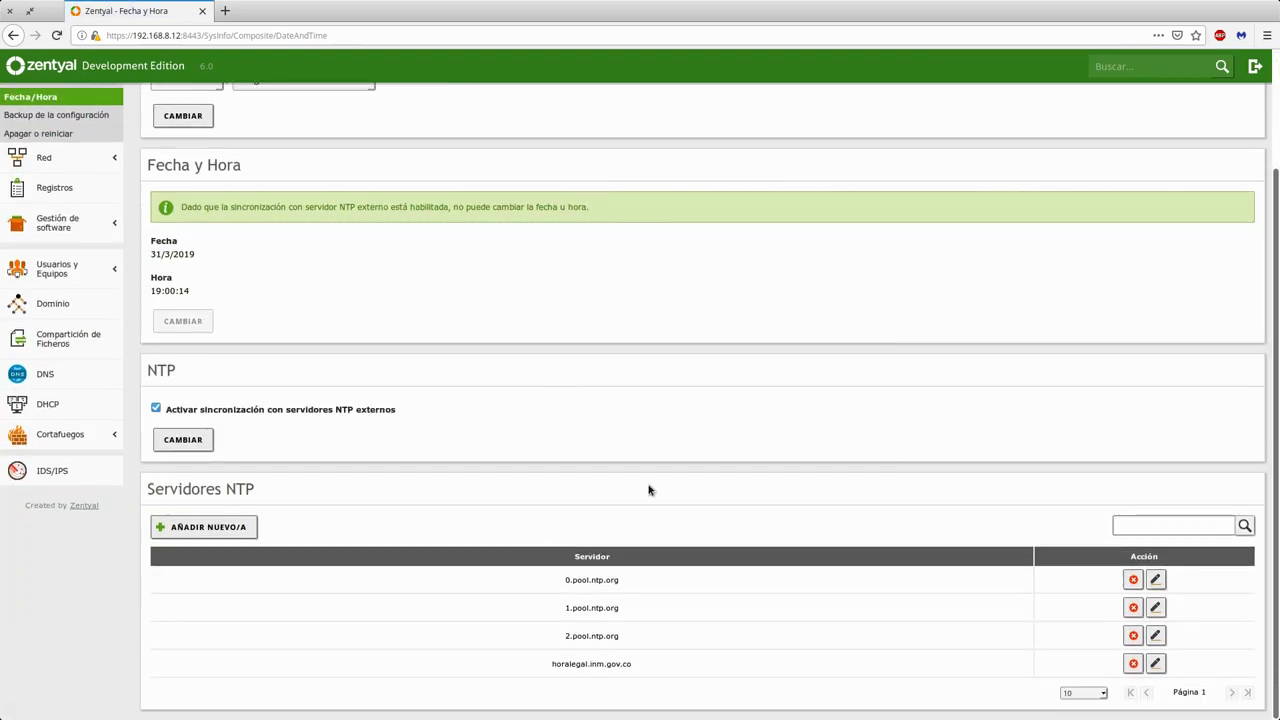
{"action": "left_click", "coordinate": [1155, 579]}
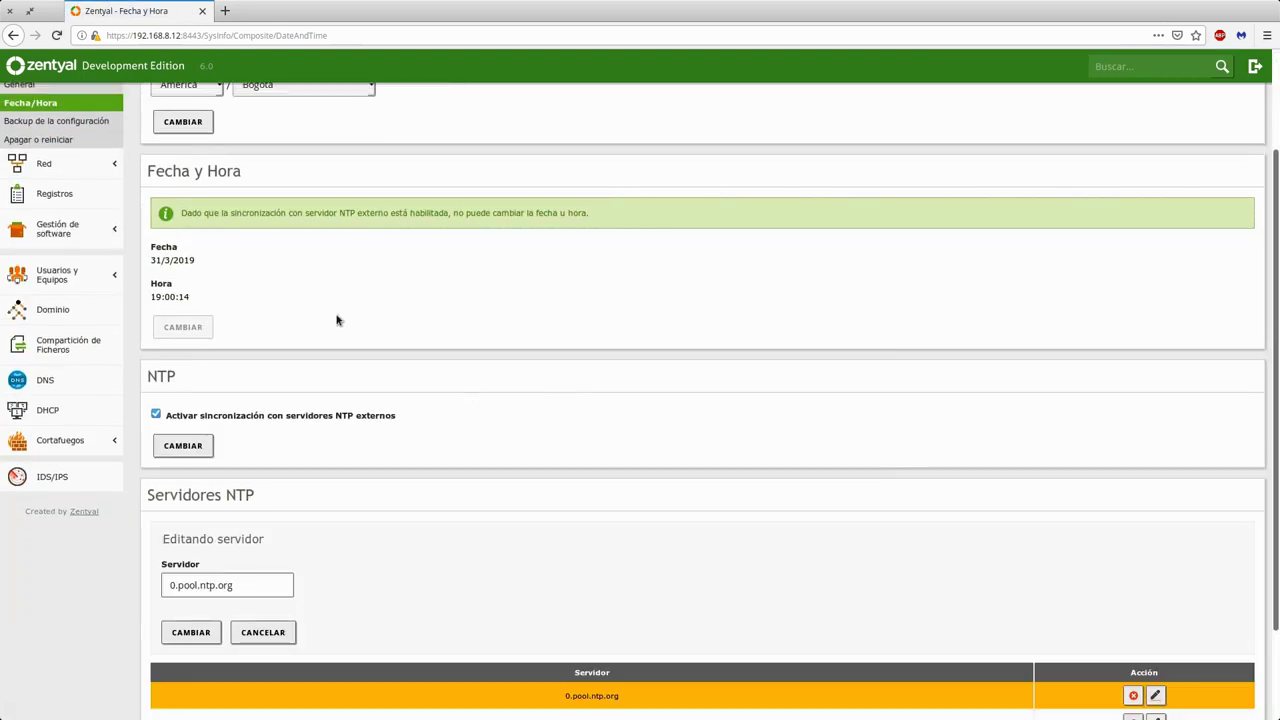
{"action": "scroll", "coordinate": [428, 451], "scroll_direction": "down", "scroll_amount": 3}
{"action": "left_click", "coordinate": [180, 468]}
{"action": "triple_click", "coordinate": [180, 468]}
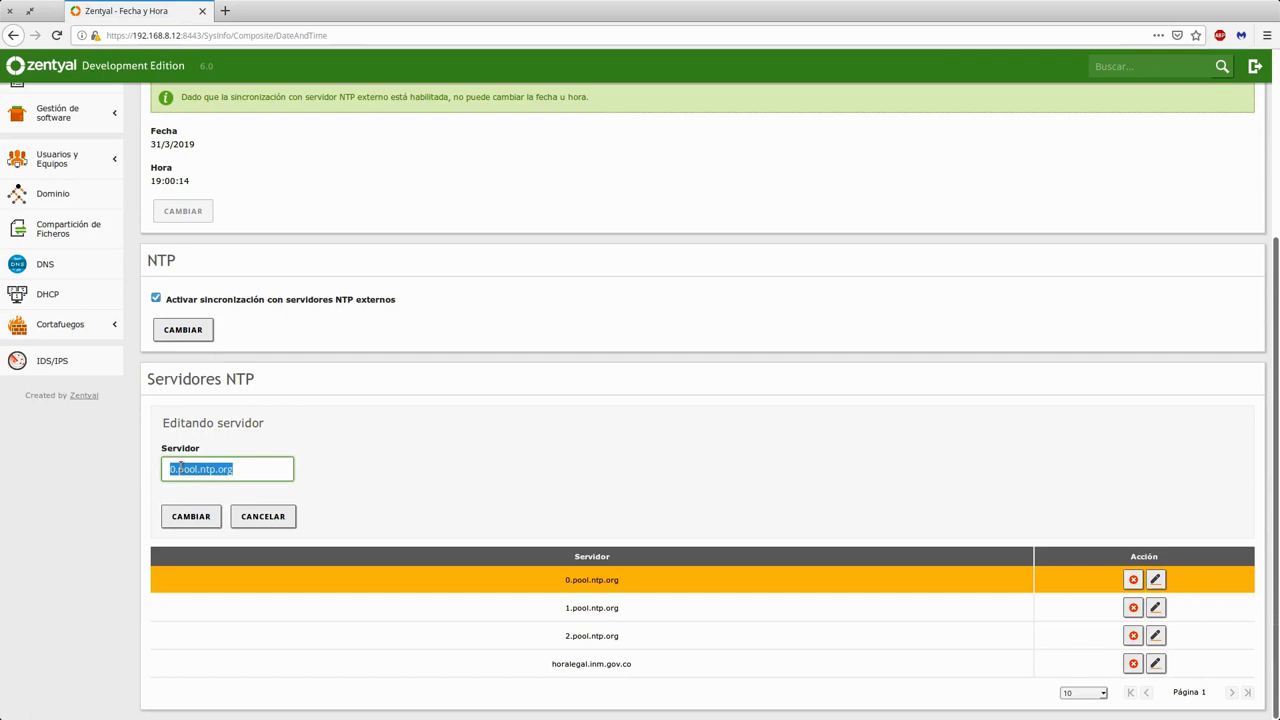
{"action": "type", "text": "192.168.8.1"}
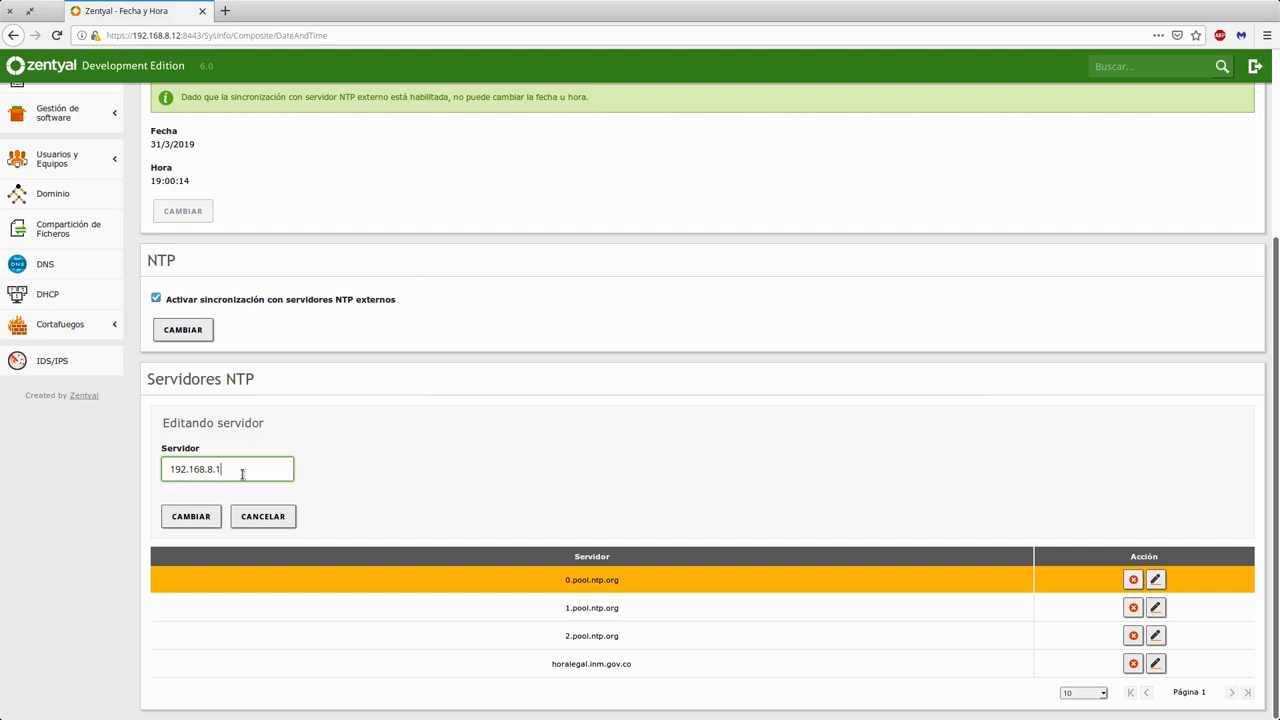
{"action": "triple_click", "coordinate": [207, 478]}
{"action": "left_click_drag", "start_coordinate": [546, 666], "coordinate": [657, 671]}
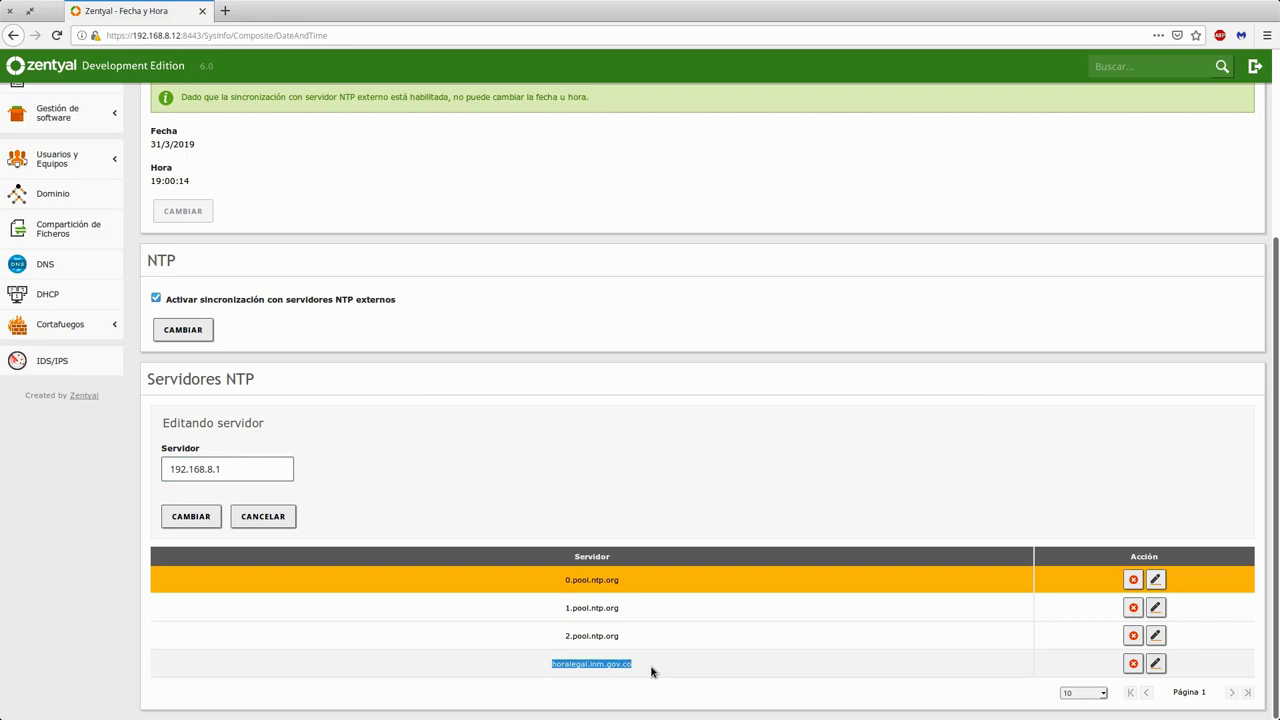
{"action": "left_click", "coordinate": [290, 516]}
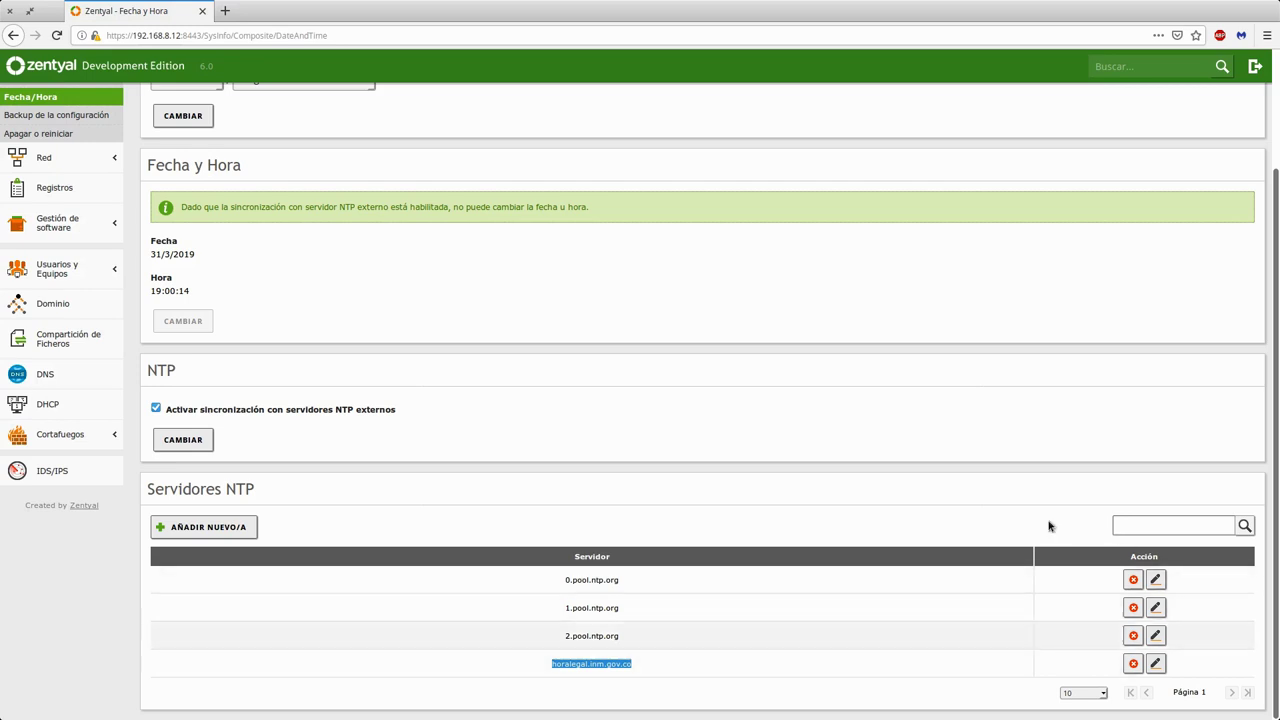
- Delete 0.pool.ntp.org from the NTP servers and save the configuration changes
{"action": "left_click", "coordinate": [1133, 579]}
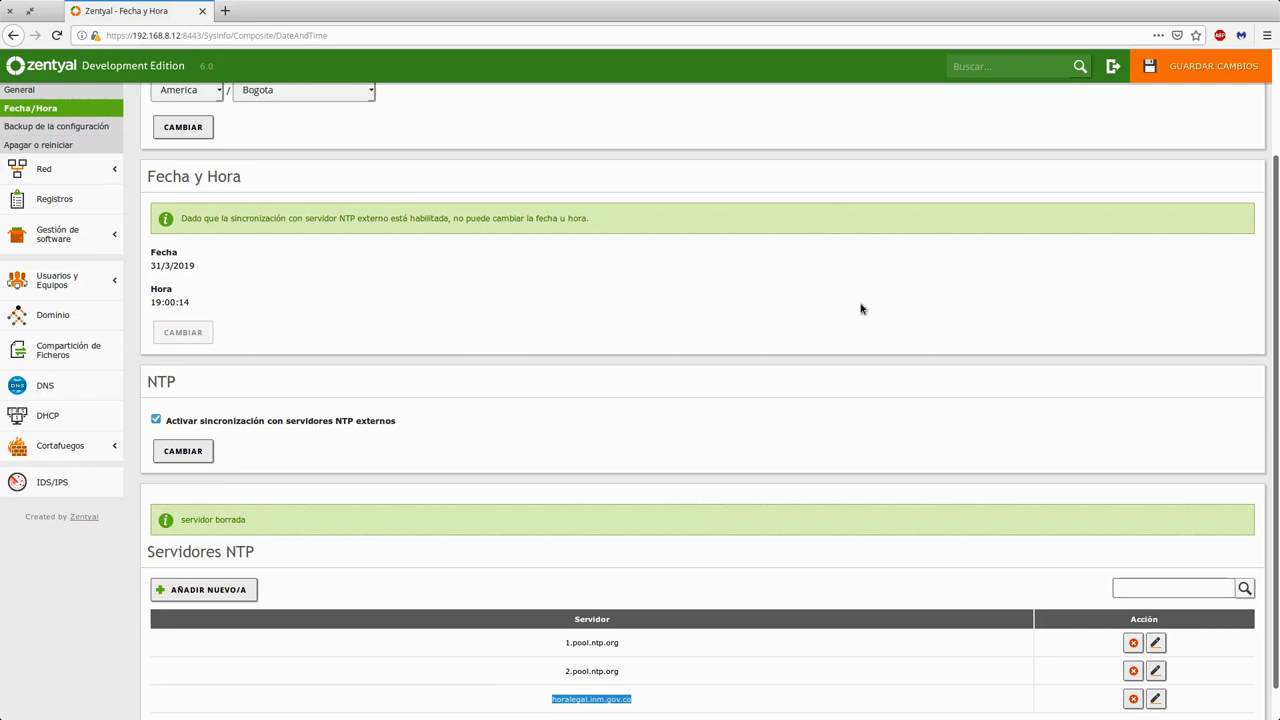
{"action": "left_click", "coordinate": [1211, 72]}
{"action": "left_click", "coordinate": [493, 262]}
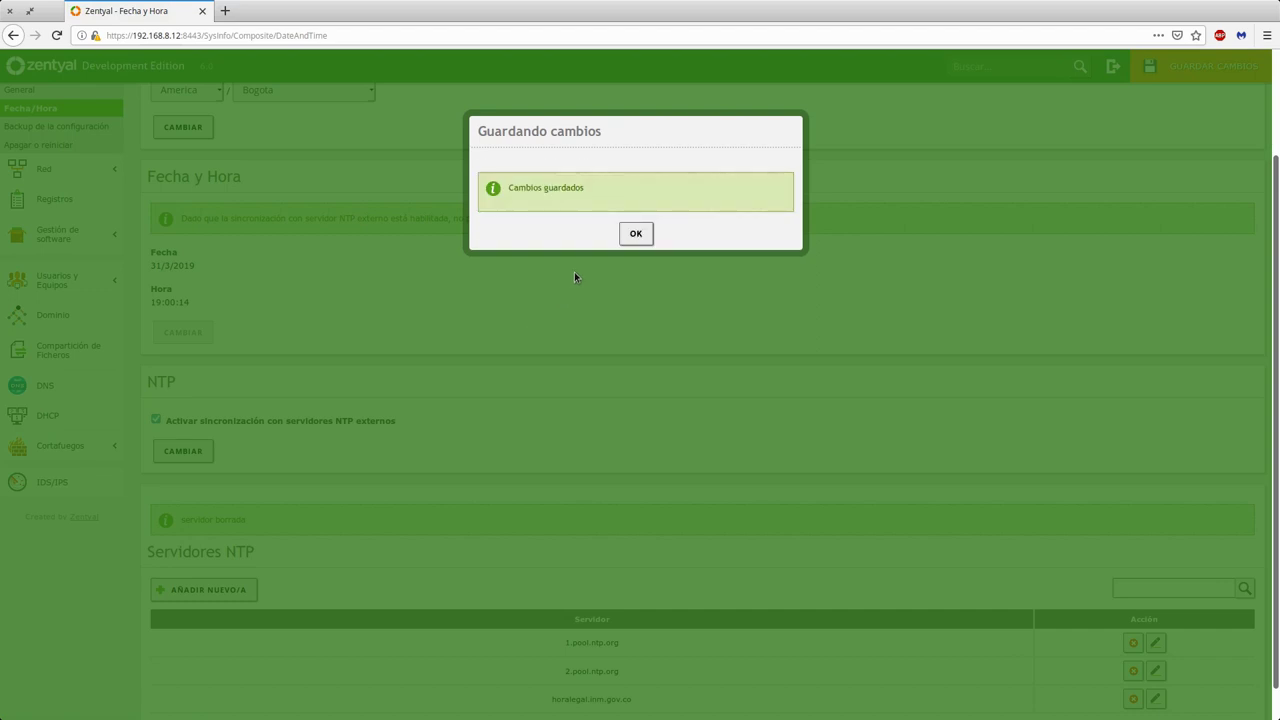
{"action": "left_click", "coordinate": [638, 234]}
{"action": "scroll", "coordinate": [726, 450], "scroll_direction": "down", "scroll_amount": 2}
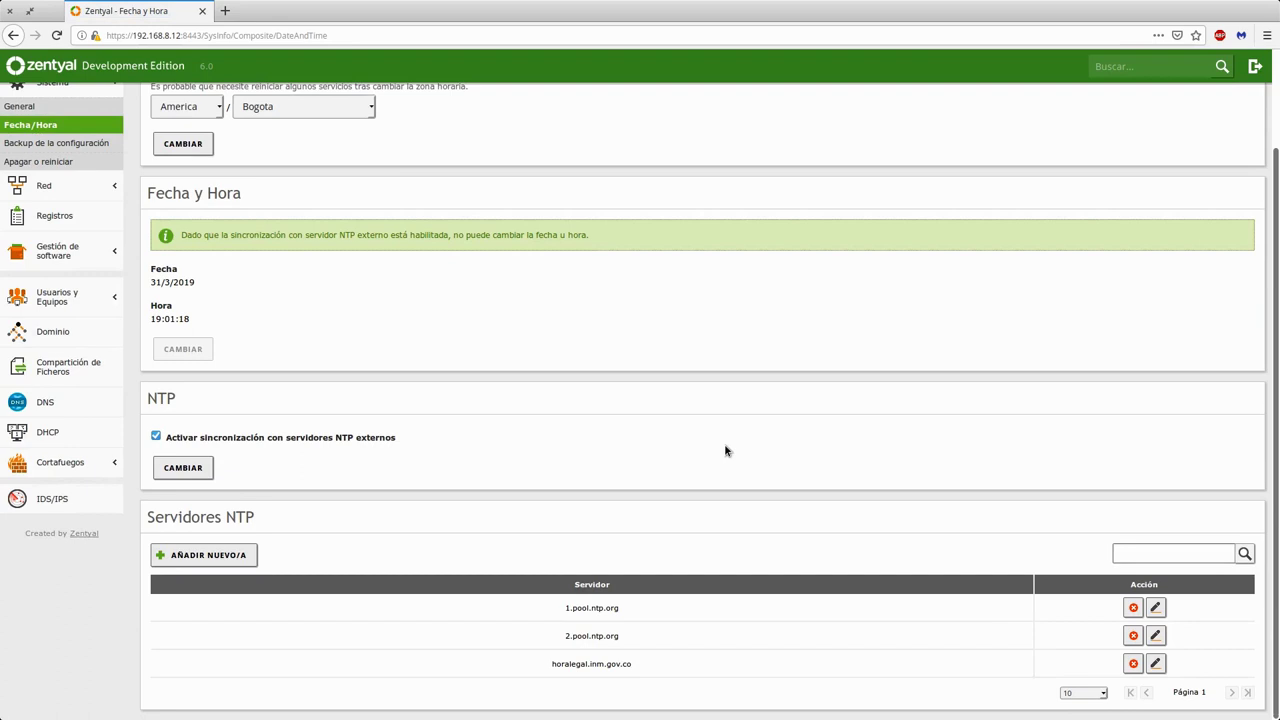
{"action": "left_click_drag", "start_coordinate": [552, 664], "coordinate": [632, 666]}
{"action": "scroll", "coordinate": [583, 350], "scroll_direction": "up", "scroll_amount": 2}
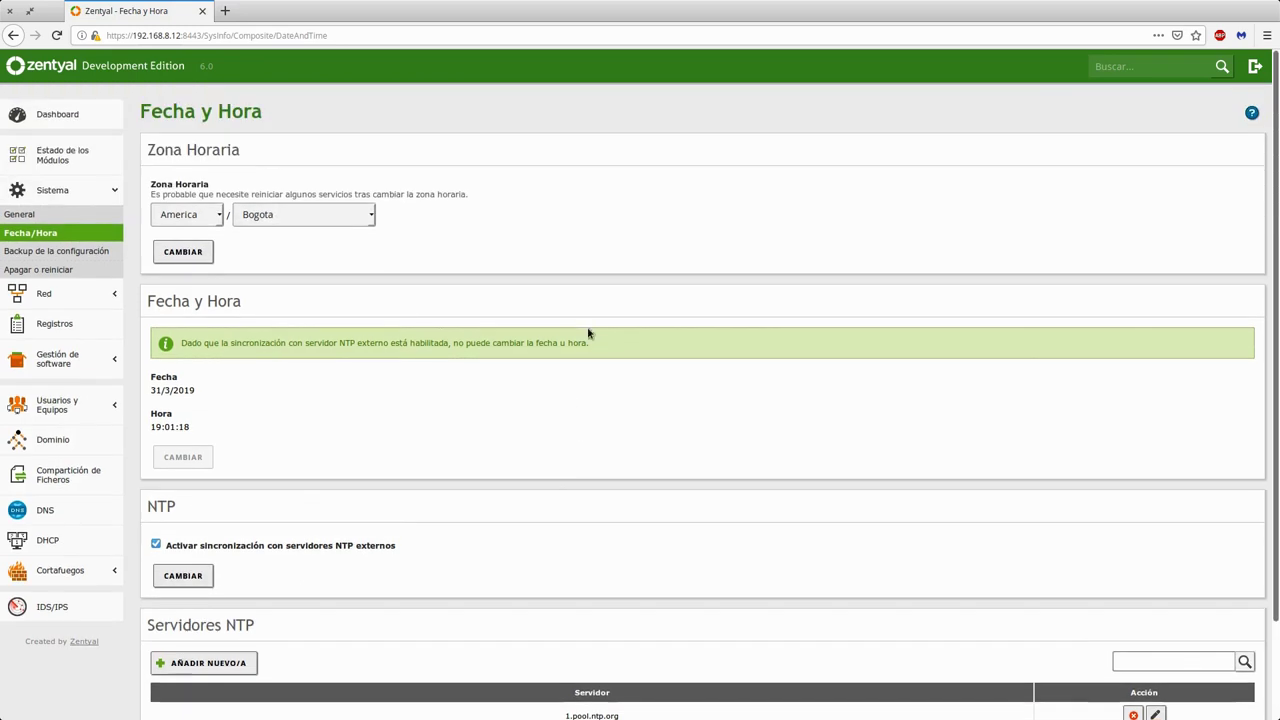
{"action": "scroll", "coordinate": [588, 330], "scroll_direction": "down", "scroll_amount": 1}
{"action": "scroll", "coordinate": [588, 305], "scroll_direction": "up", "scroll_amount": 2}
- Create a backup of the current system configuration with the description Backup_Inicial
{"action": "left_click", "coordinate": [60, 250]}
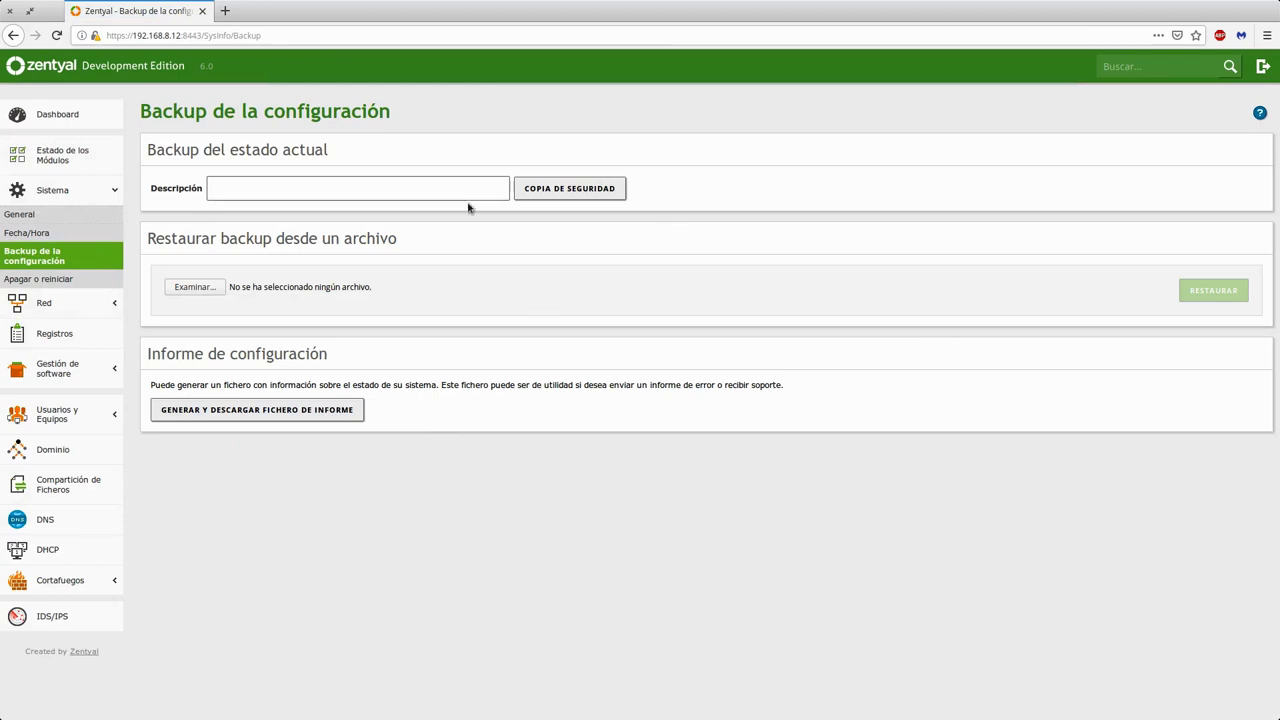
{"action": "left_click", "coordinate": [344, 196]}
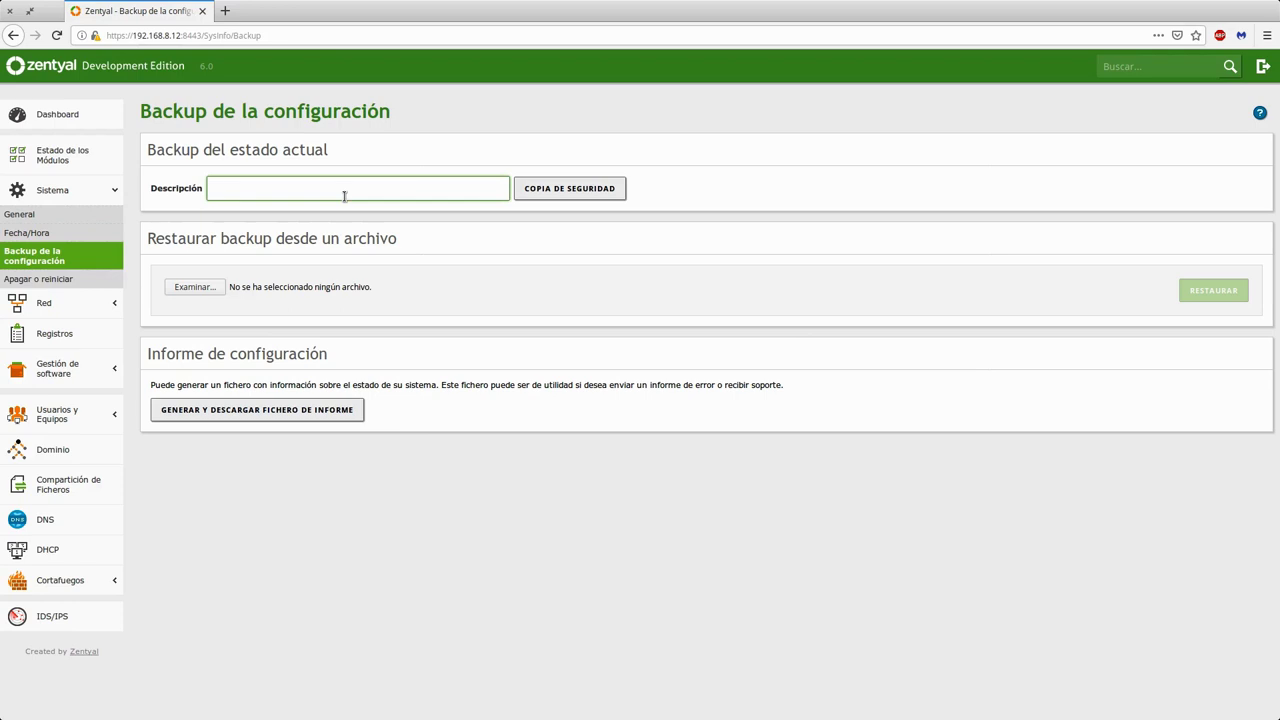
{"action": "type", "text": "Backup_Inicial"}
{"action": "left_click", "coordinate": [569, 188]}
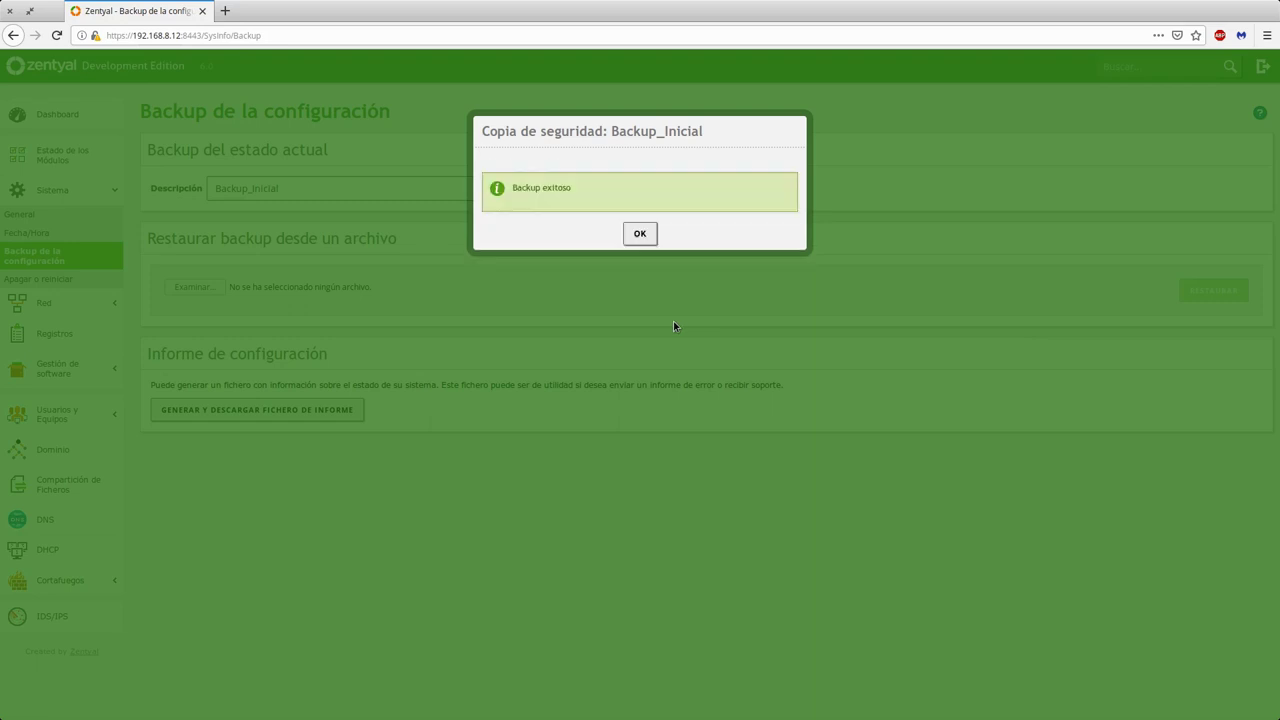
{"action": "left_click", "coordinate": [643, 234]}
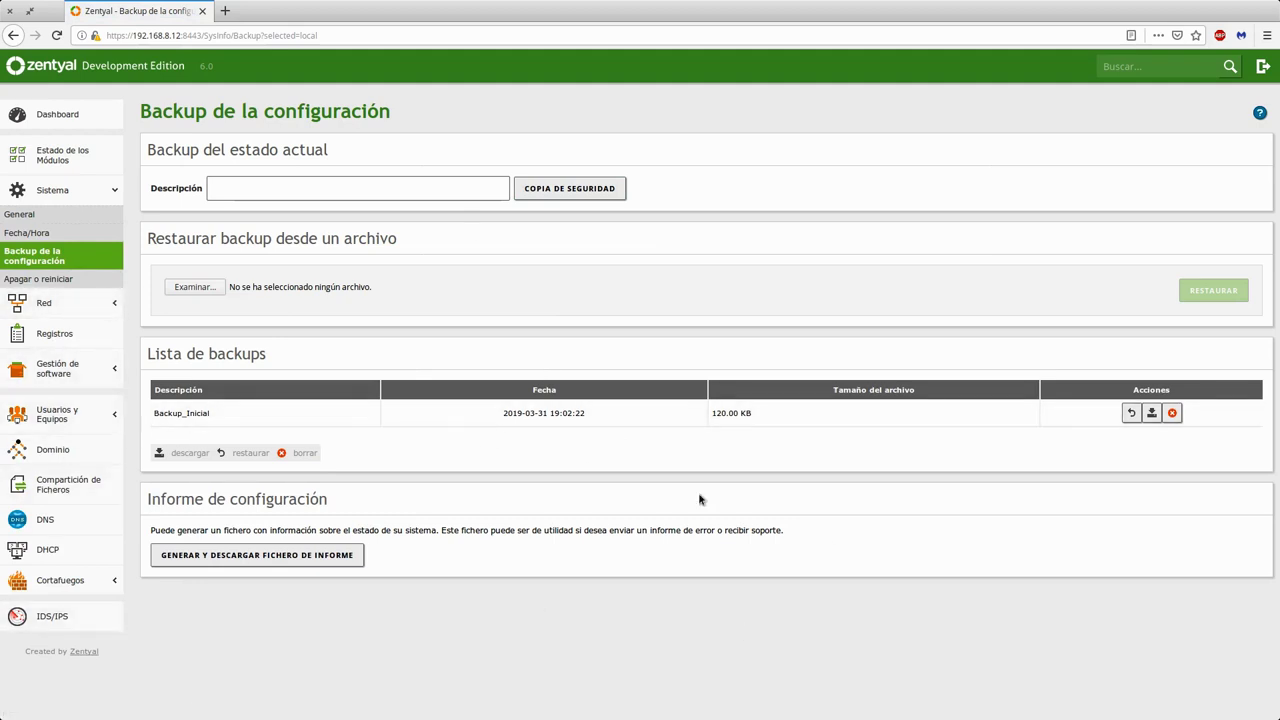
- Download the Backup_Inicial configuration backup and save it as a tar archive on the local computer
{"action": "left_click", "coordinate": [1151, 414]}
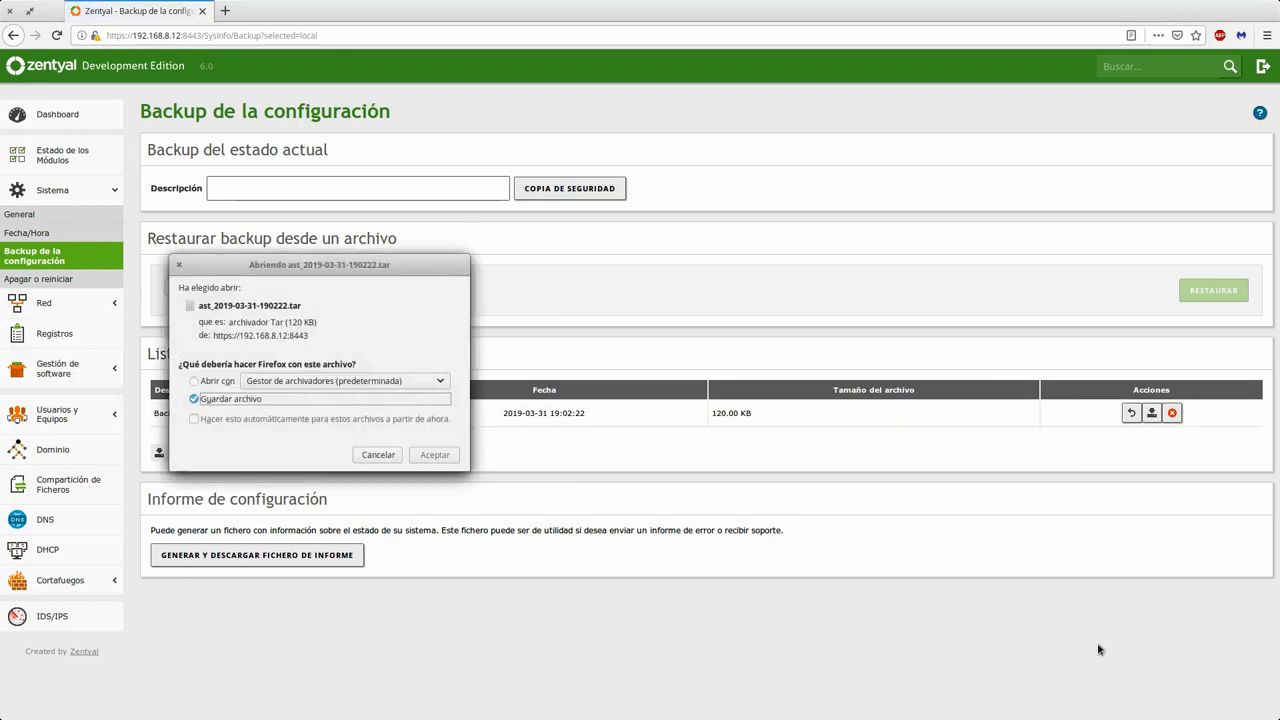
{"action": "left_click", "coordinate": [446, 457]}
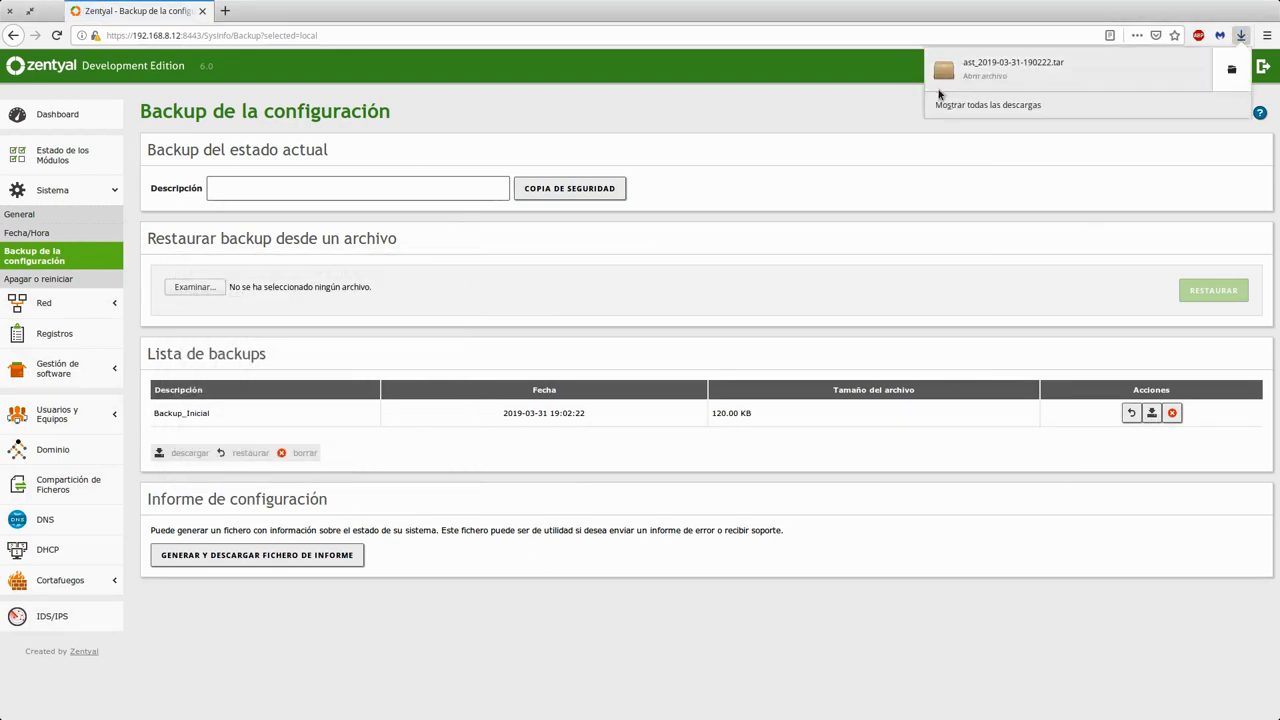
{"action": "left_click", "coordinate": [849, 97]}
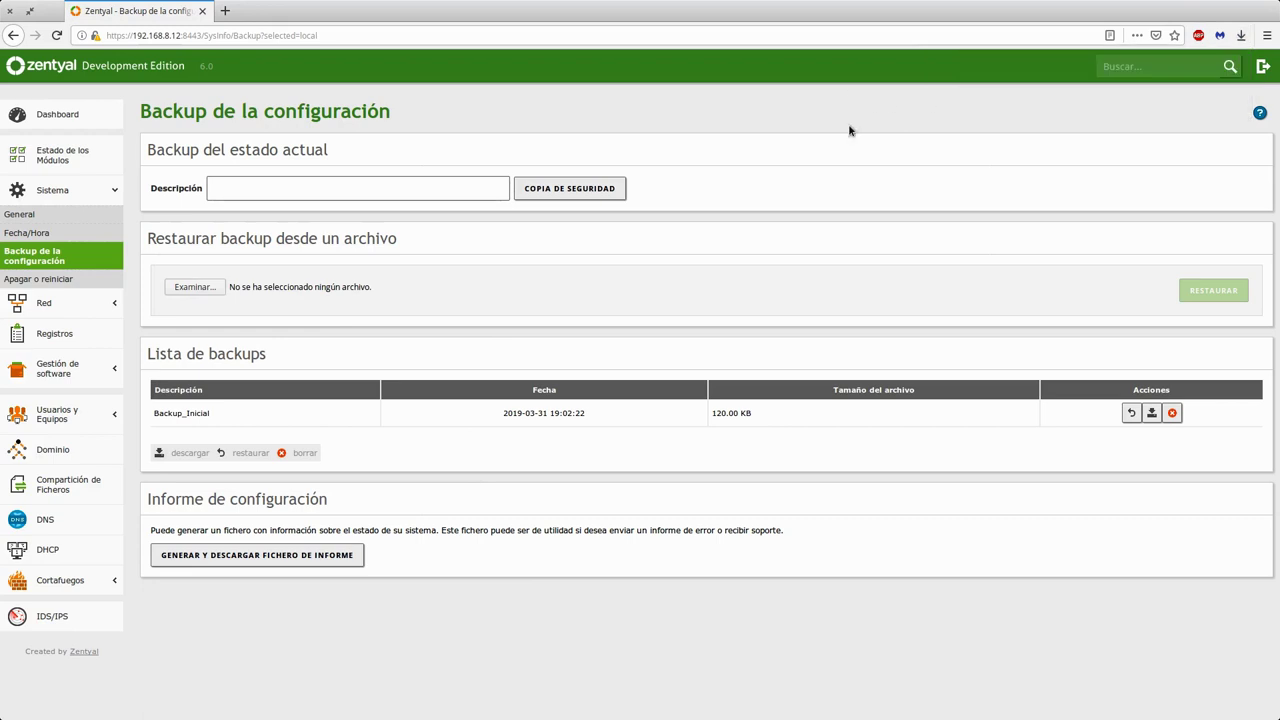
- Read the description of the configuration report and check the downloaded backup archive in the browser's download list
{"action": "left_click_drag", "start_coordinate": [179, 530], "coordinate": [790, 533]}
{"action": "left_click", "coordinate": [808, 537]}
{"action": "left_click", "coordinate": [1239, 37]}
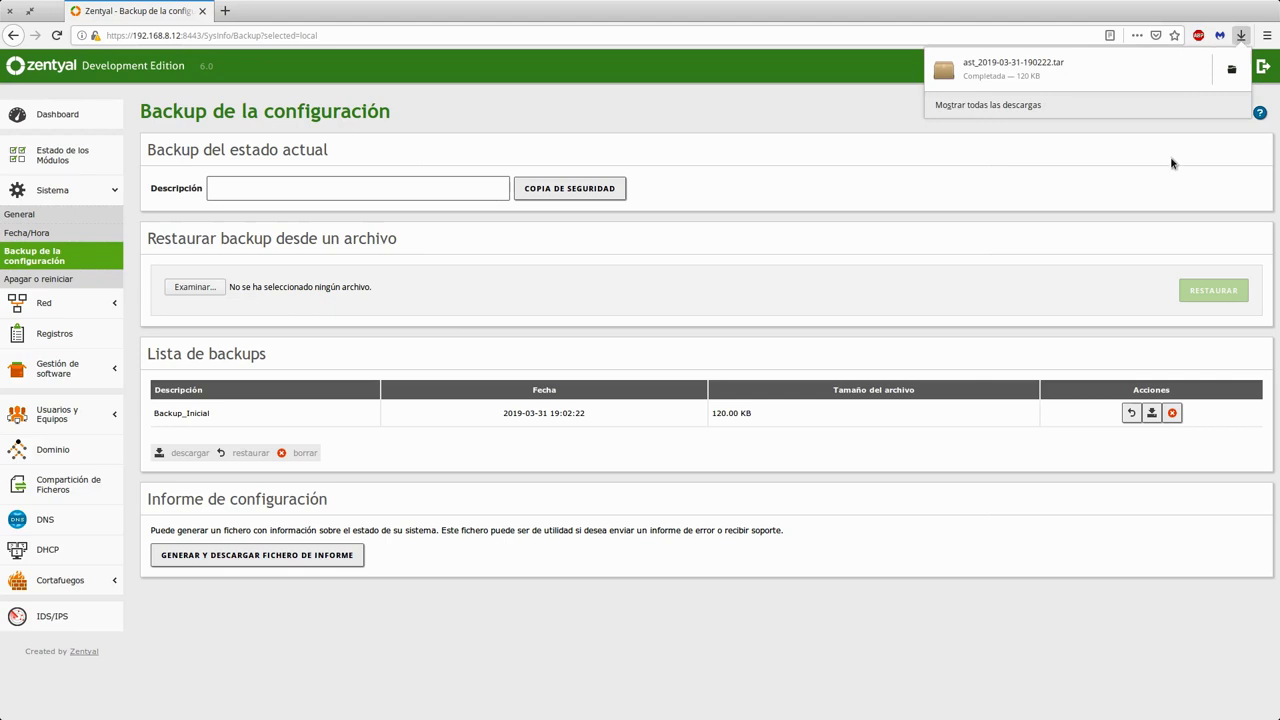
{"action": "left_click", "coordinate": [753, 114]}
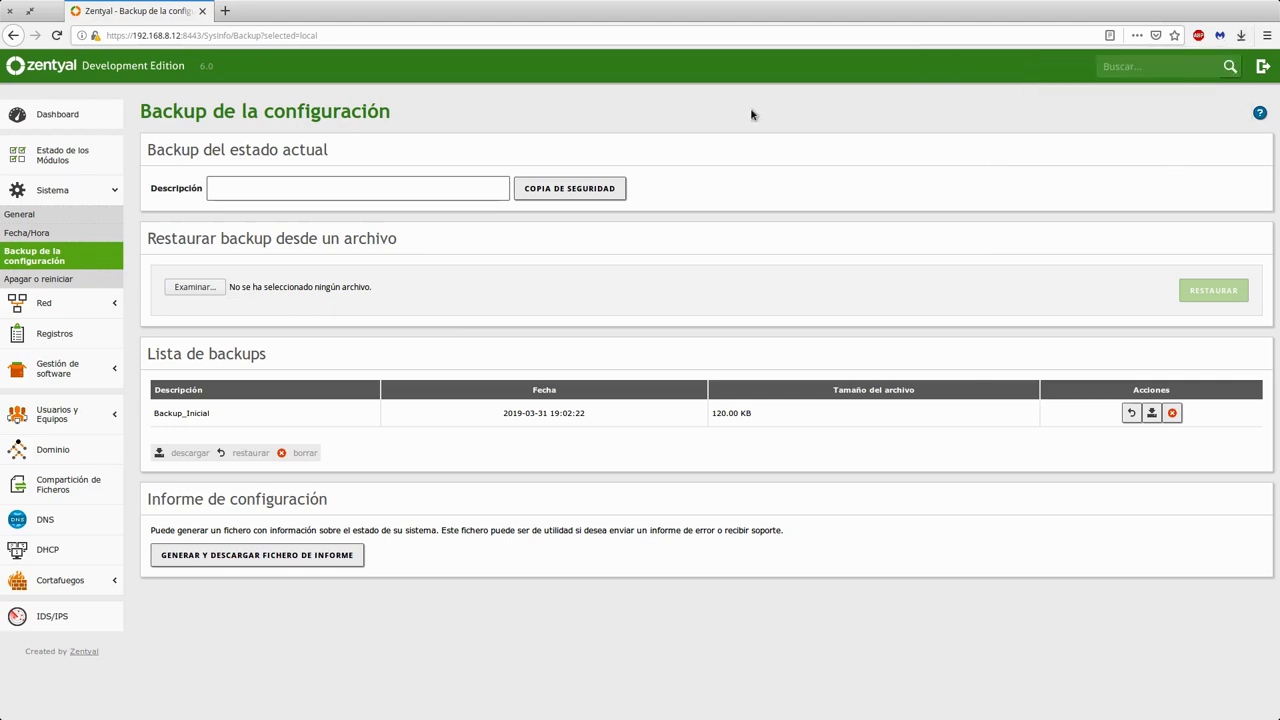
- View the server's shutdown and restart options, and show the available network configuration sections
{"action": "left_click", "coordinate": [69, 283]}
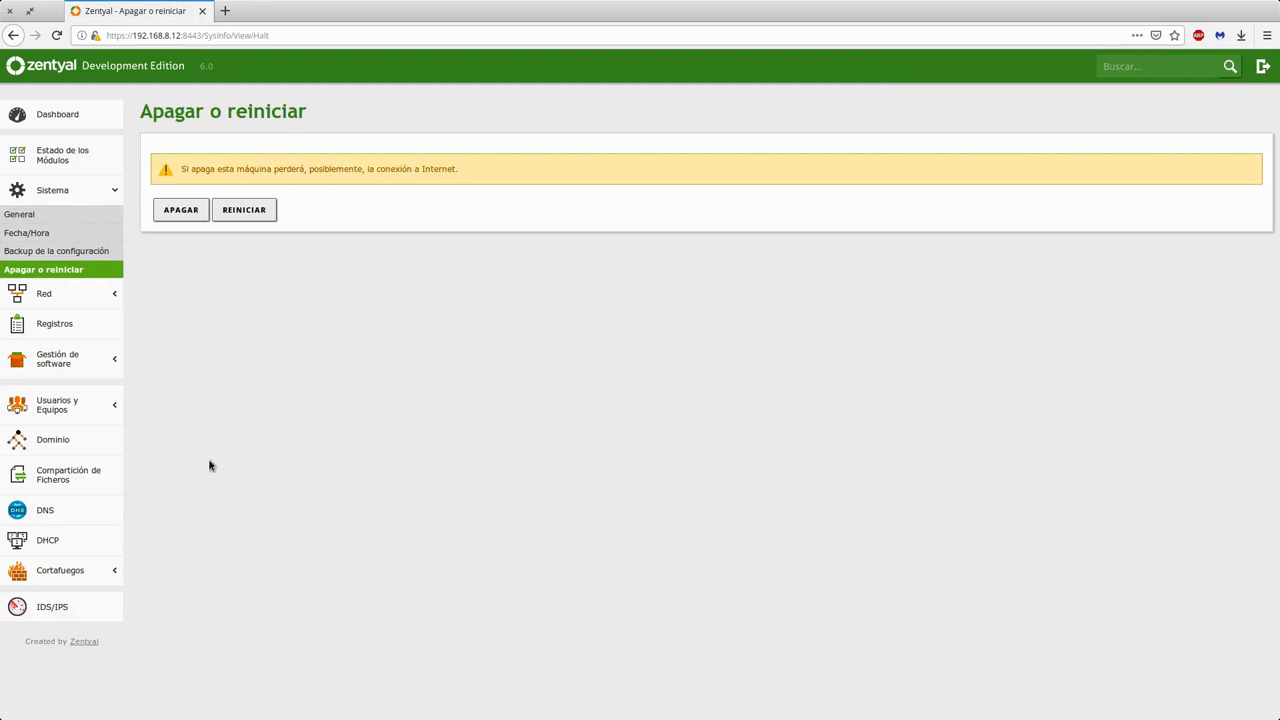
{"action": "left_click", "coordinate": [113, 300]}
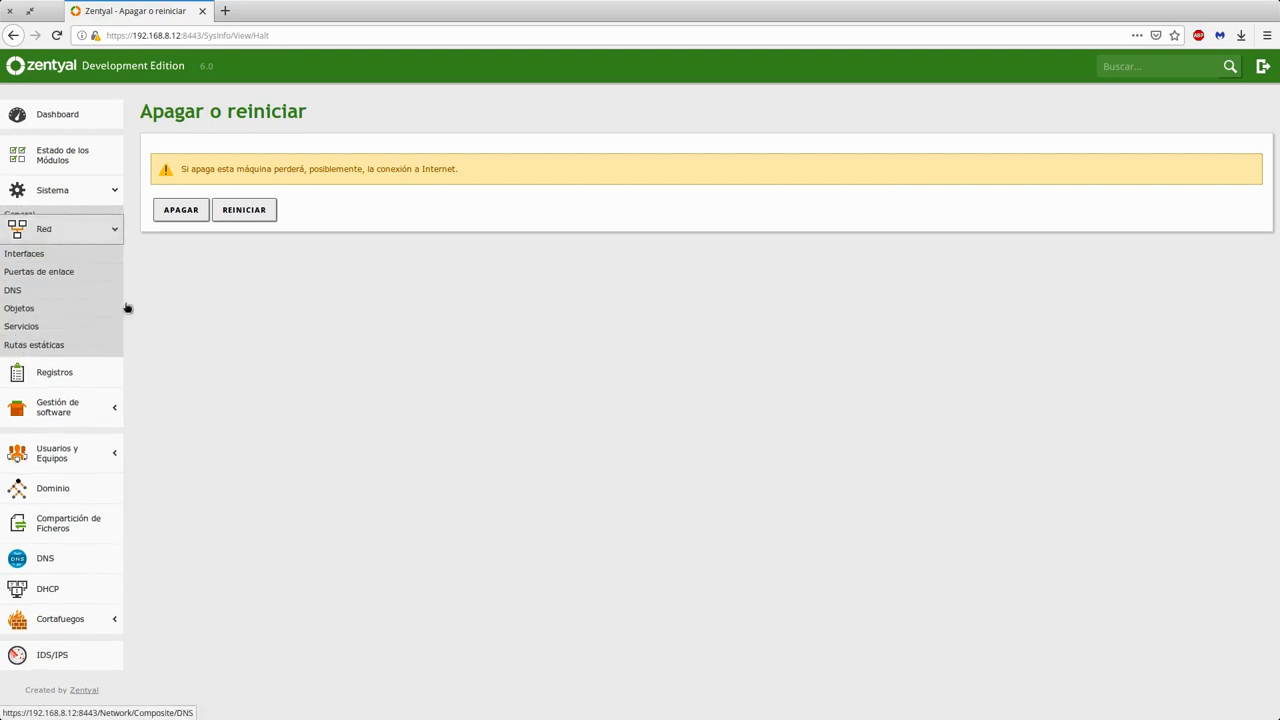